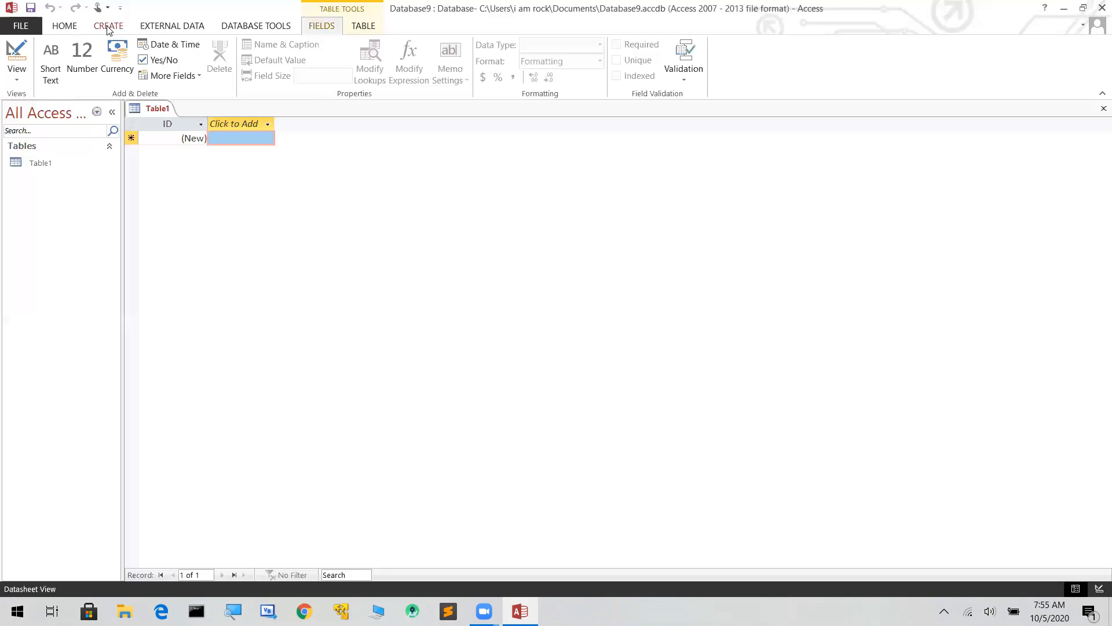
# Step: Create a new table in Design view and add a "Roll no" field with the Short Text data type
pyautogui.click(106, 28)
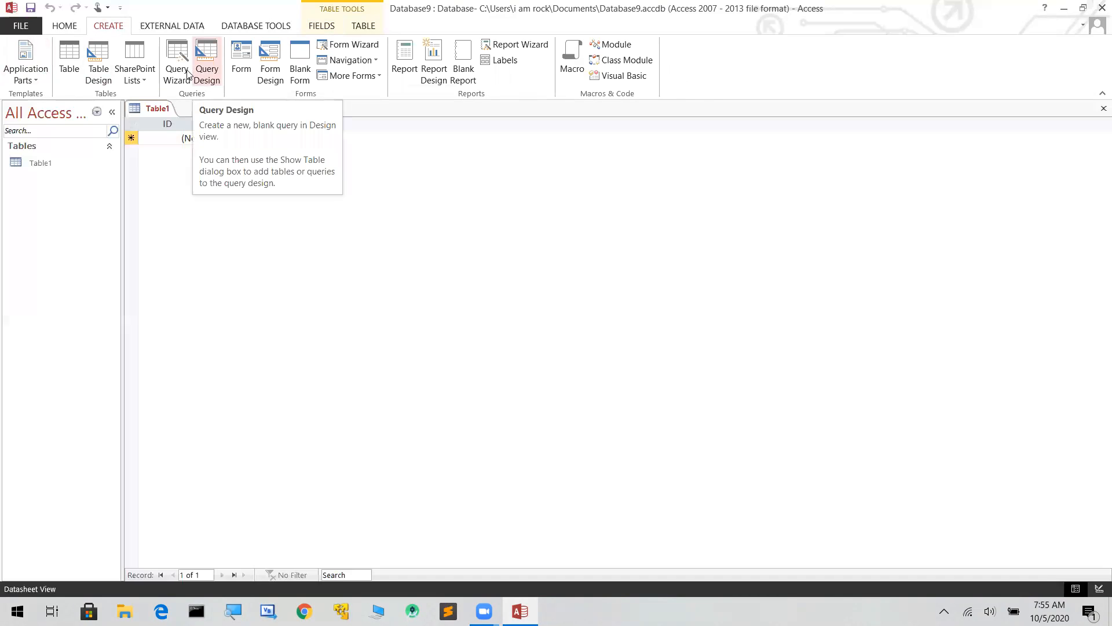
pyautogui.click(98, 78)
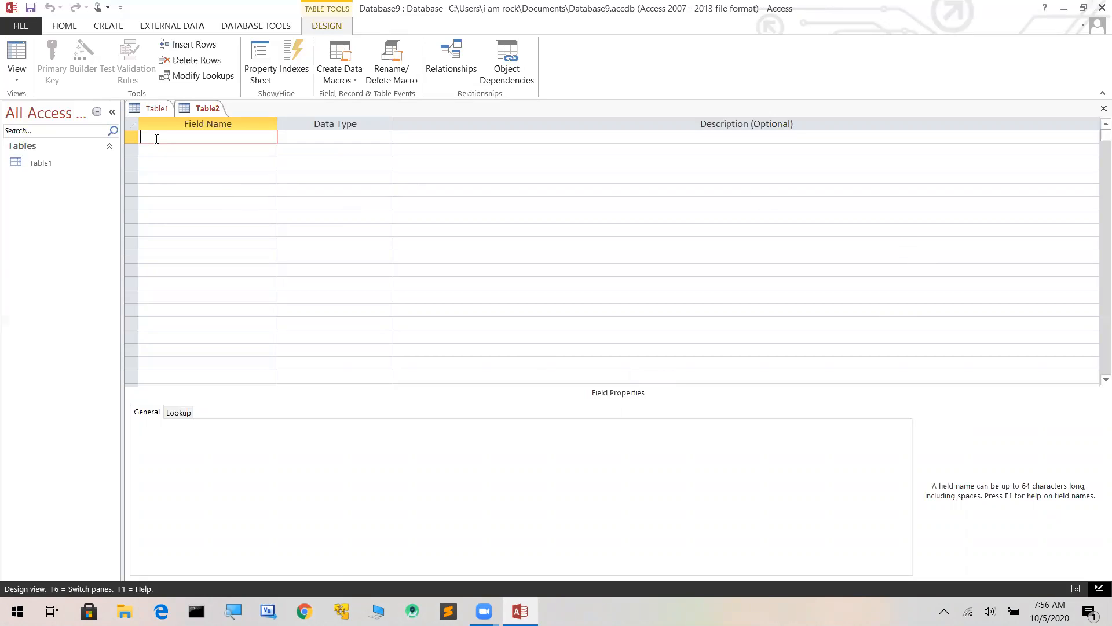
pyautogui.write('R.no')
pyautogui.click(147, 138)
pyautogui.press('Delete')
pyautogui.write('oll')
pyautogui.click(338, 136)
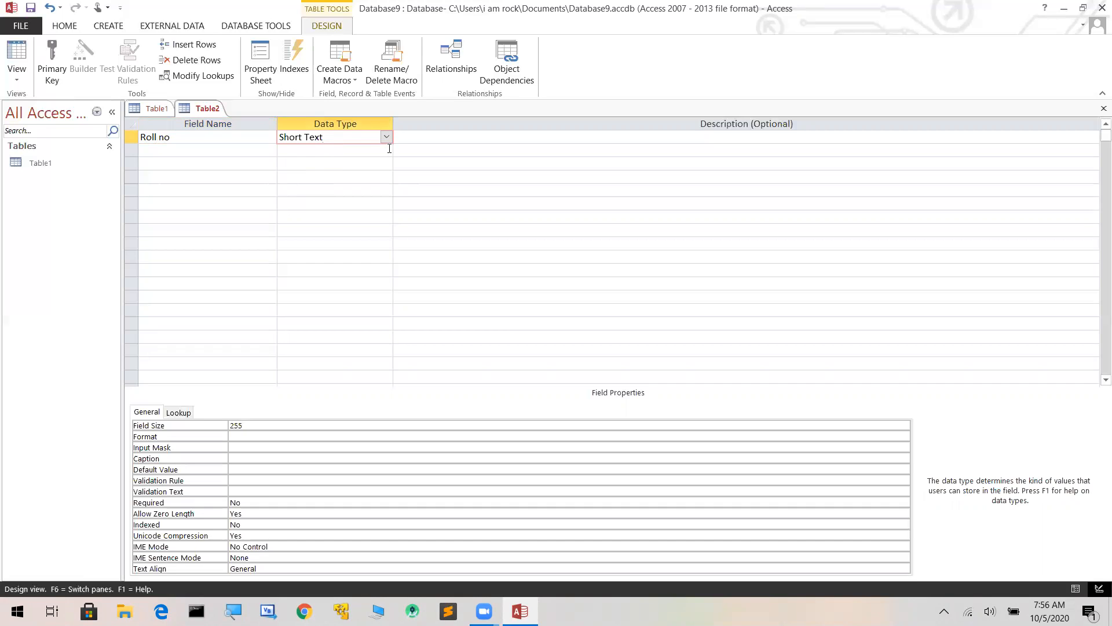
pyautogui.click(172, 139)
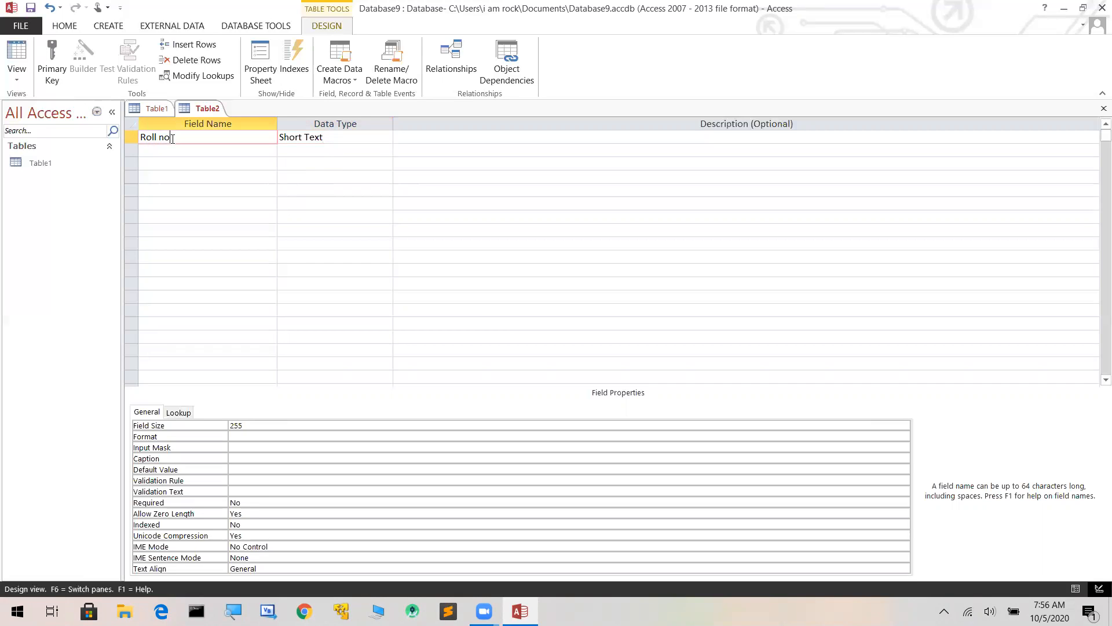
pyautogui.click(355, 138)
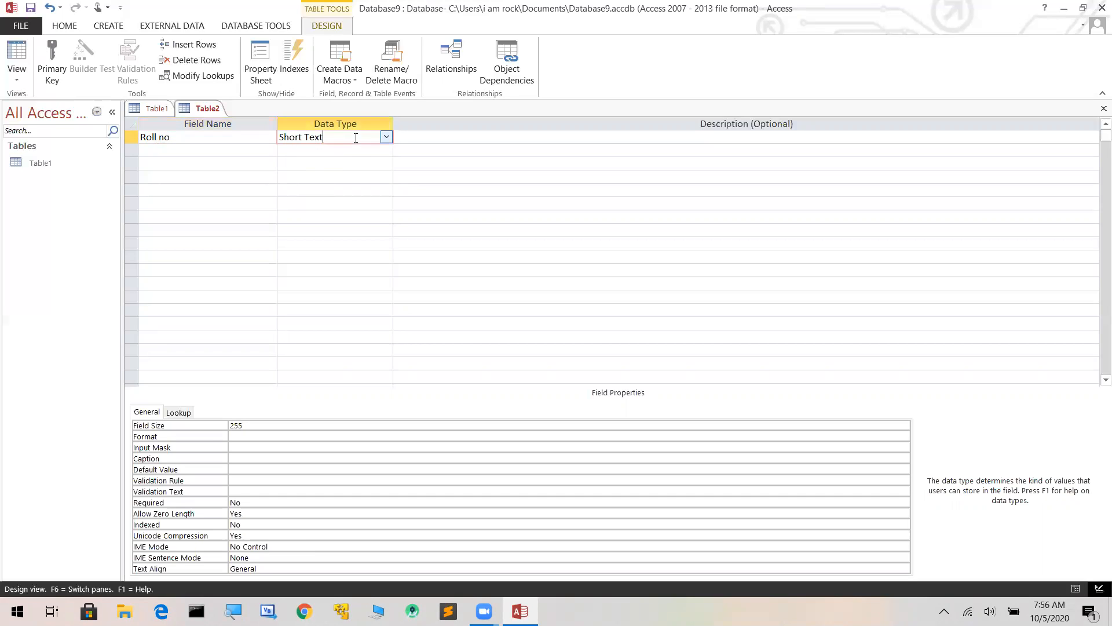
pyautogui.click(386, 139)
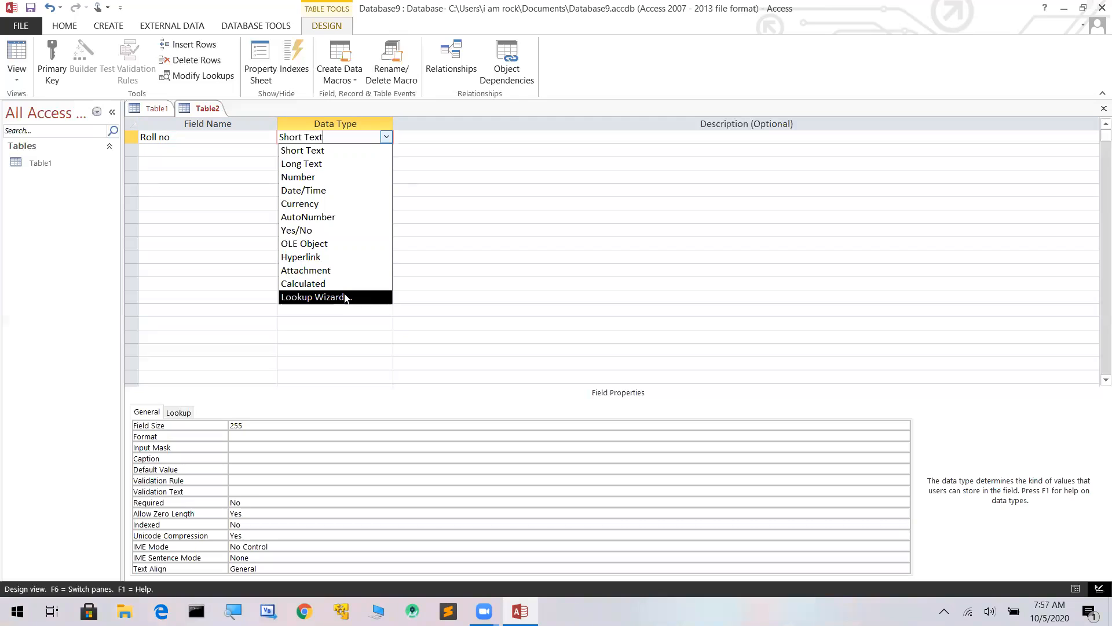
pyautogui.click(356, 151)
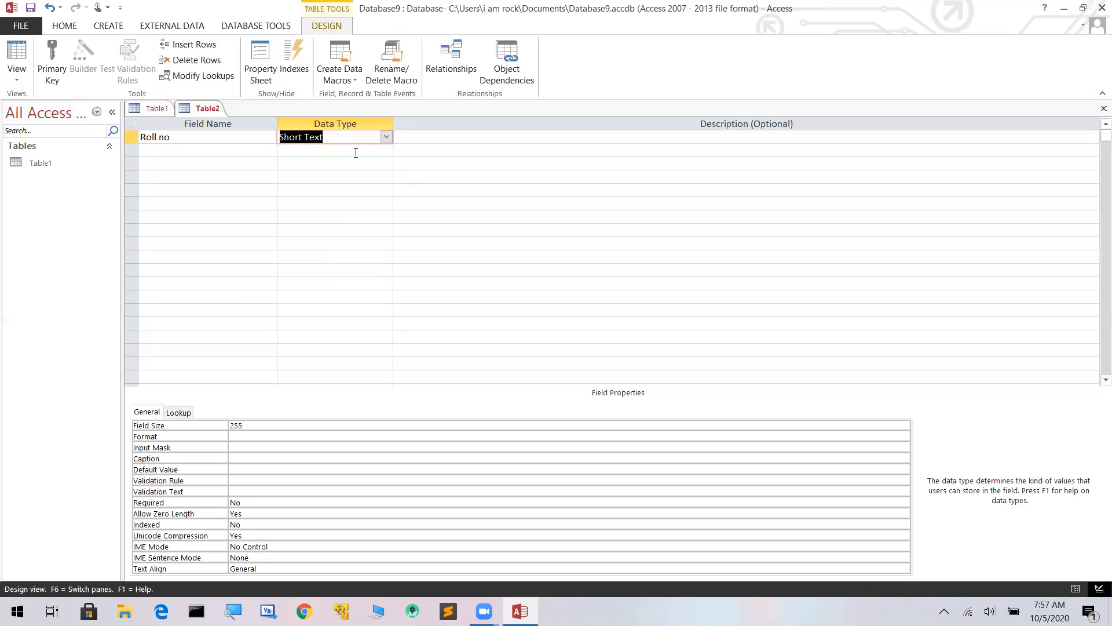
# Step: Add a second field named "Name" with the Short Text data type, accepting the use of a reserved word
pyautogui.click(160, 153)
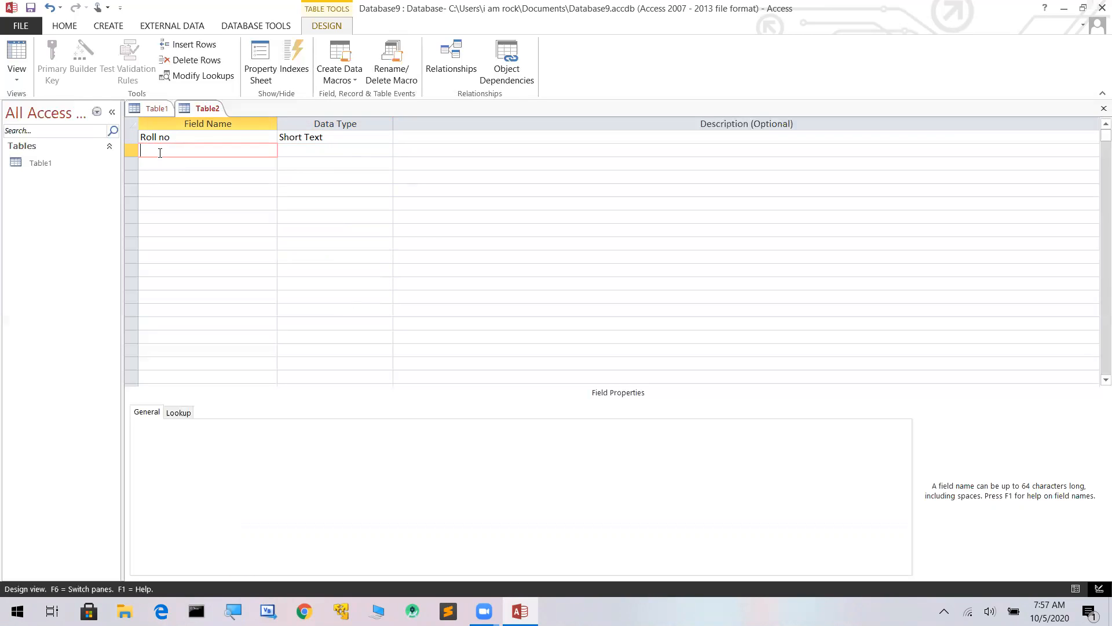
pyautogui.write('Name')
pyautogui.click(338, 150)
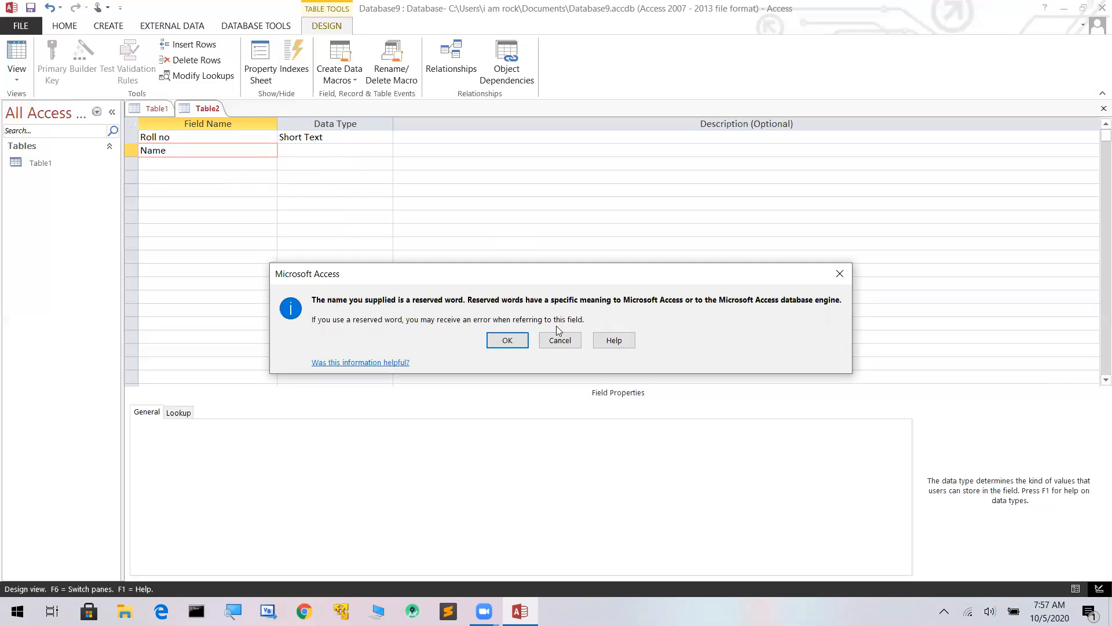
pyautogui.click(509, 340)
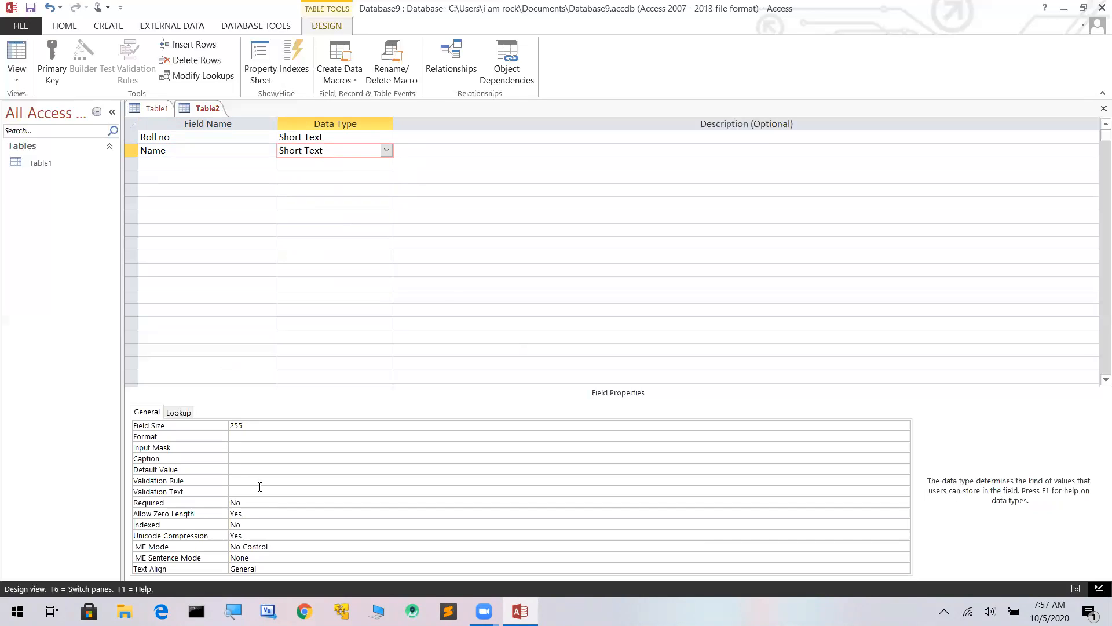
pyautogui.click(387, 152)
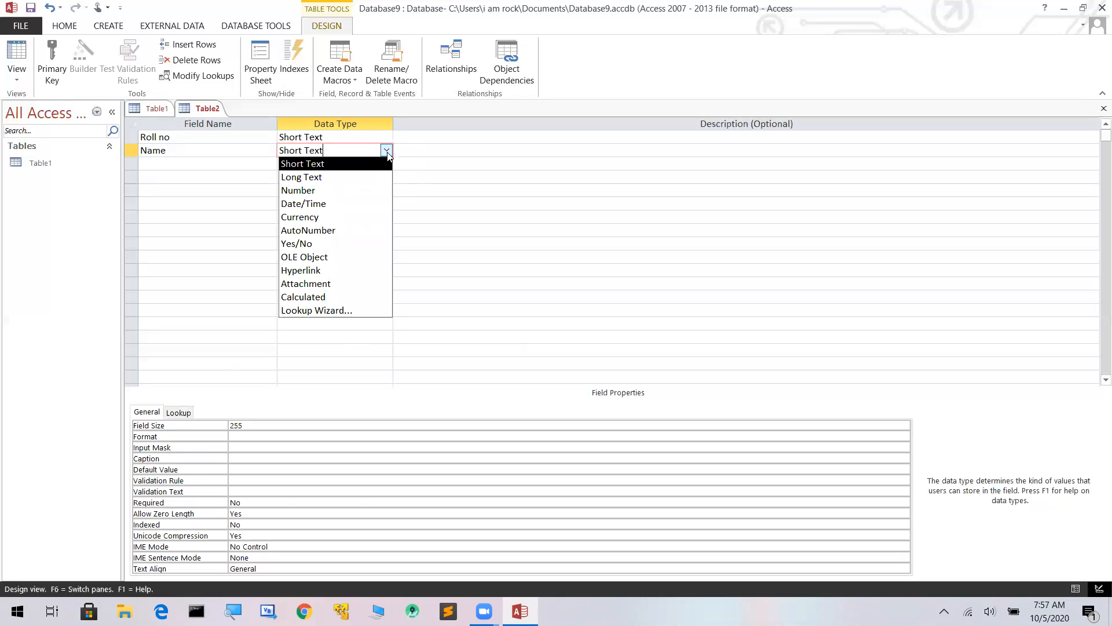
pyautogui.click(384, 163)
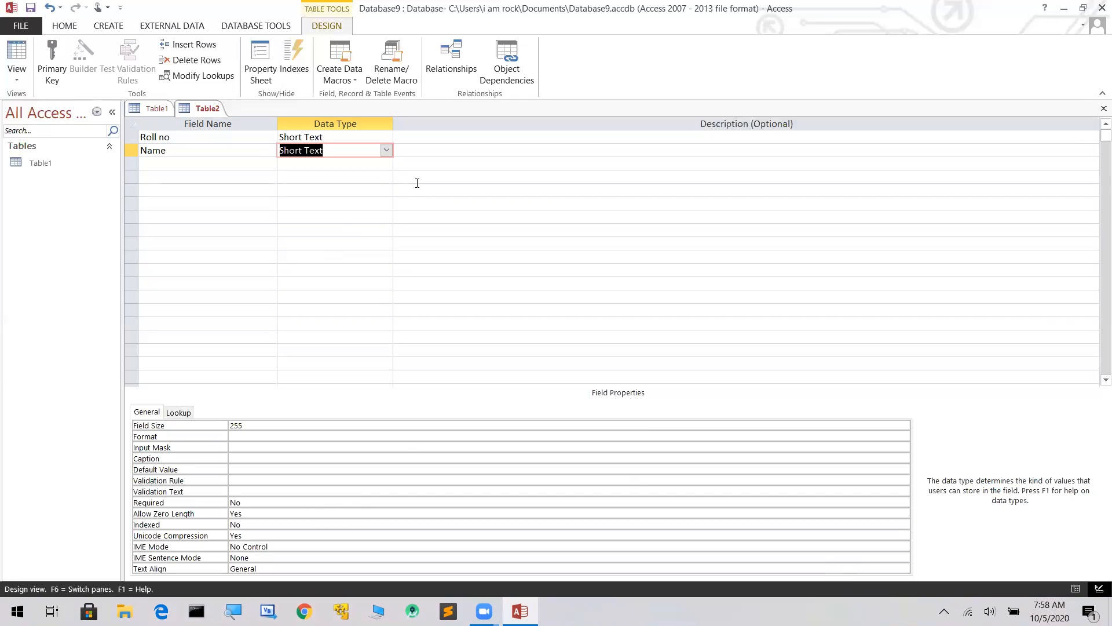
# Step: Add a third field named "DOB" and set its data type to Date/Time
pyautogui.click(145, 166)
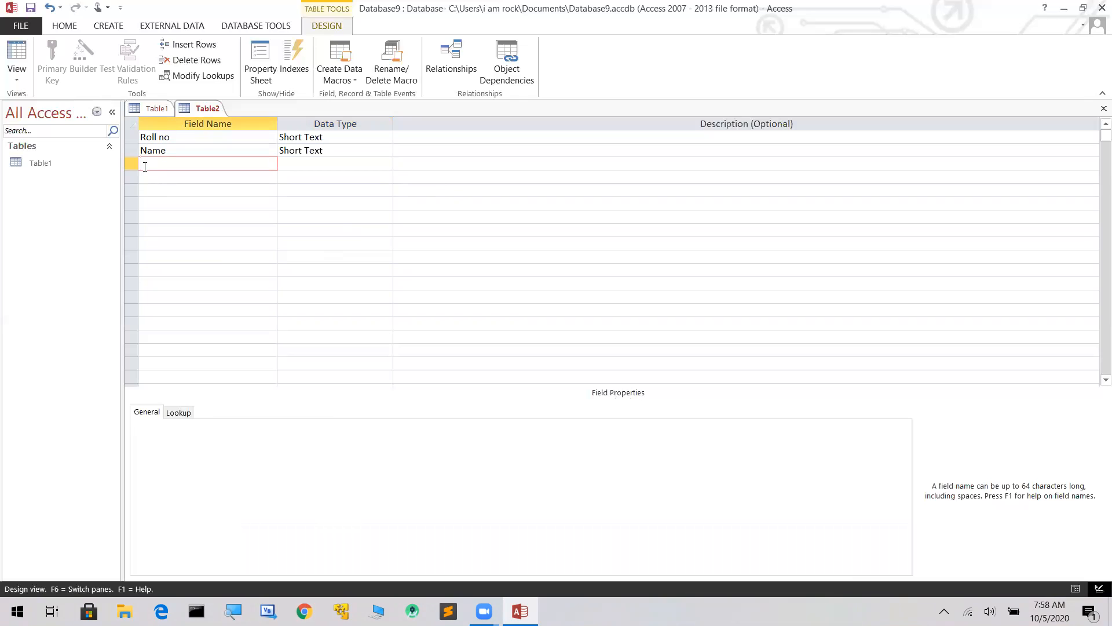
pyautogui.press('capslock')
pyautogui.write('DOB')
pyautogui.click(318, 167)
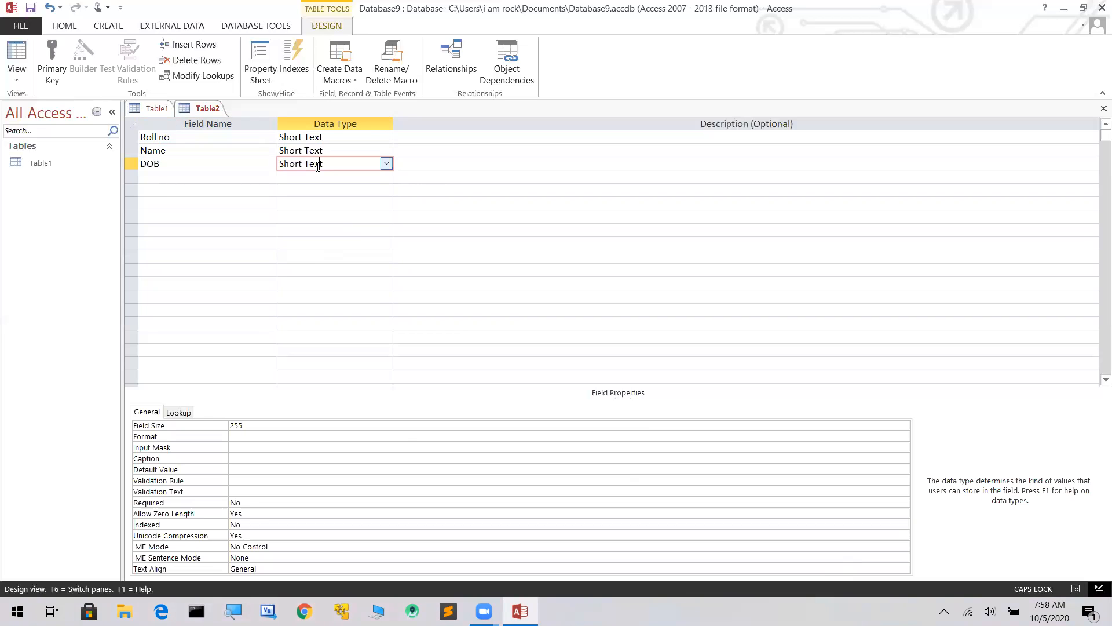
pyautogui.click(386, 164)
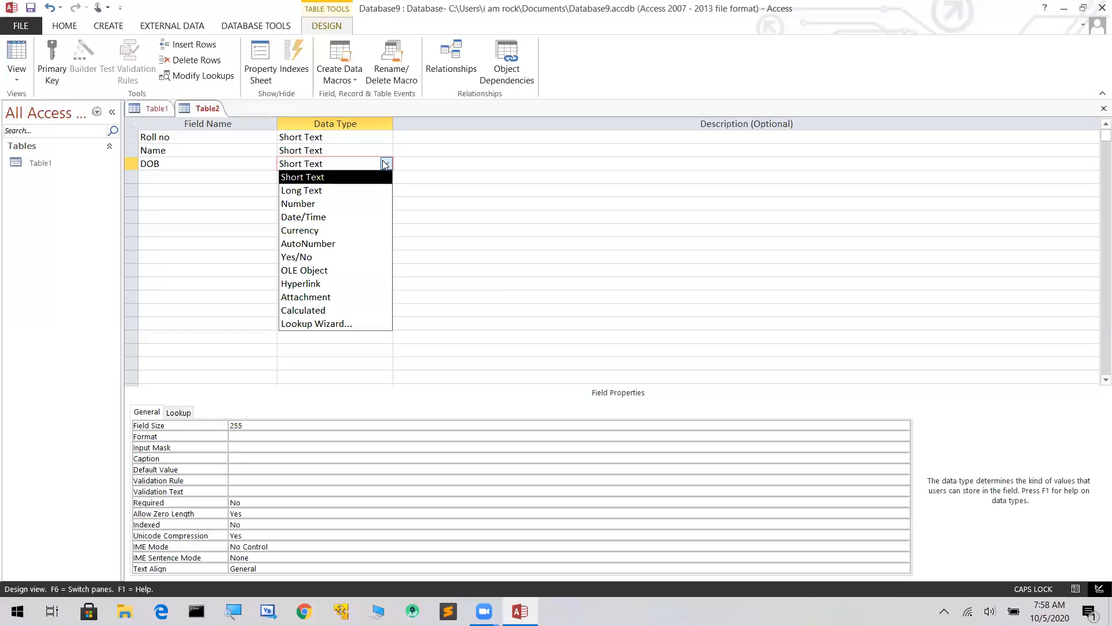
pyautogui.click(355, 217)
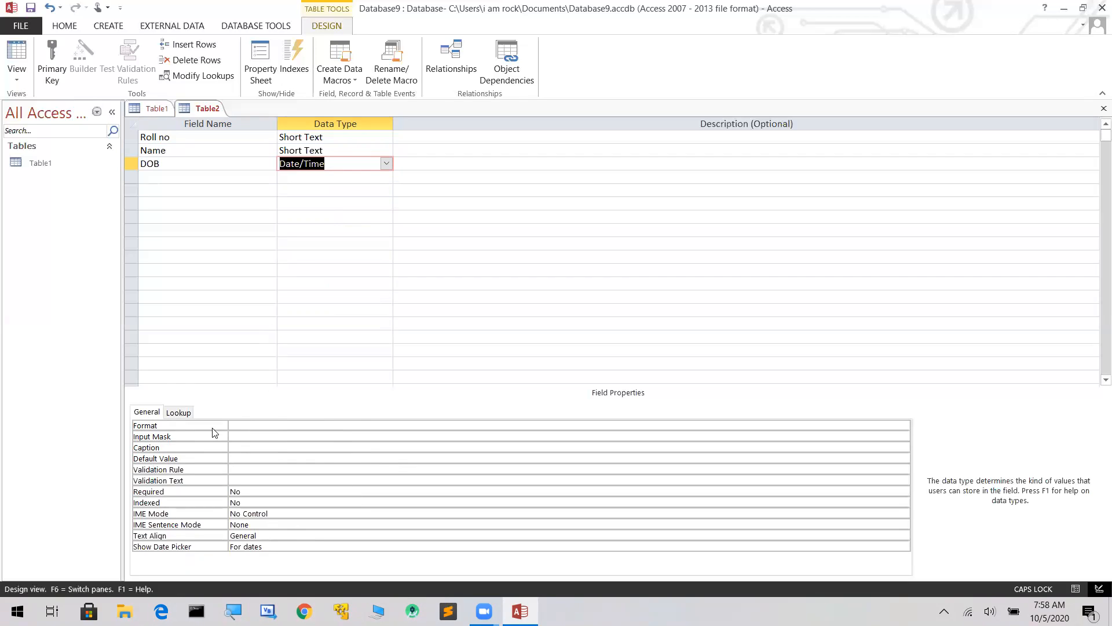
# Step: Add a fourth field named "Marks" and set its data type to Number
pyautogui.click(148, 175)
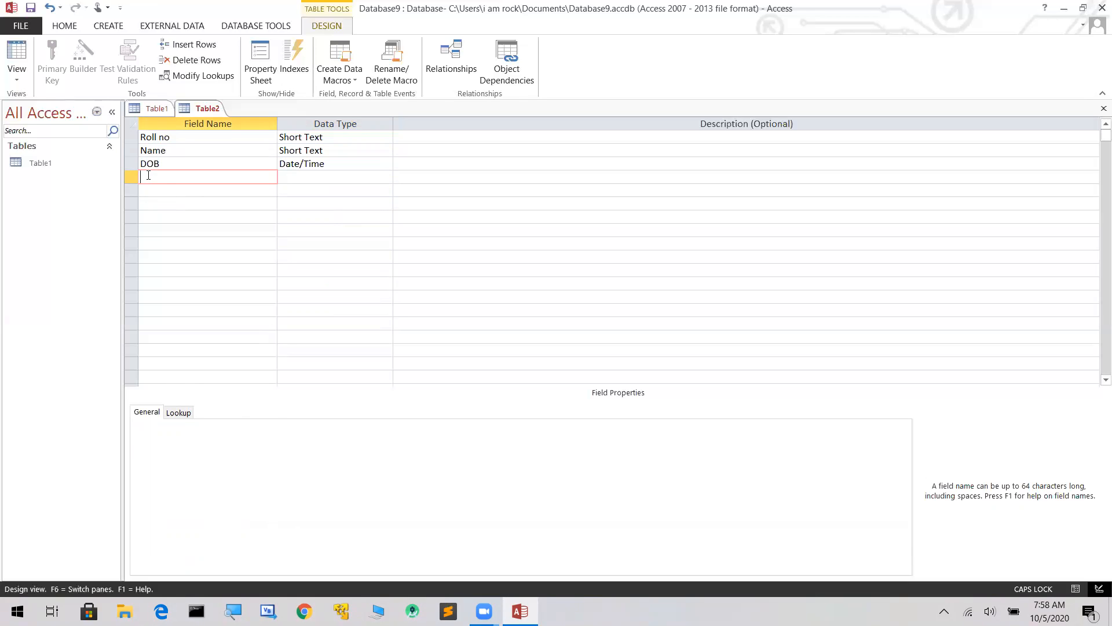
pyautogui.press('capslock')
pyautogui.write('Marks')
pyautogui.click(317, 179)
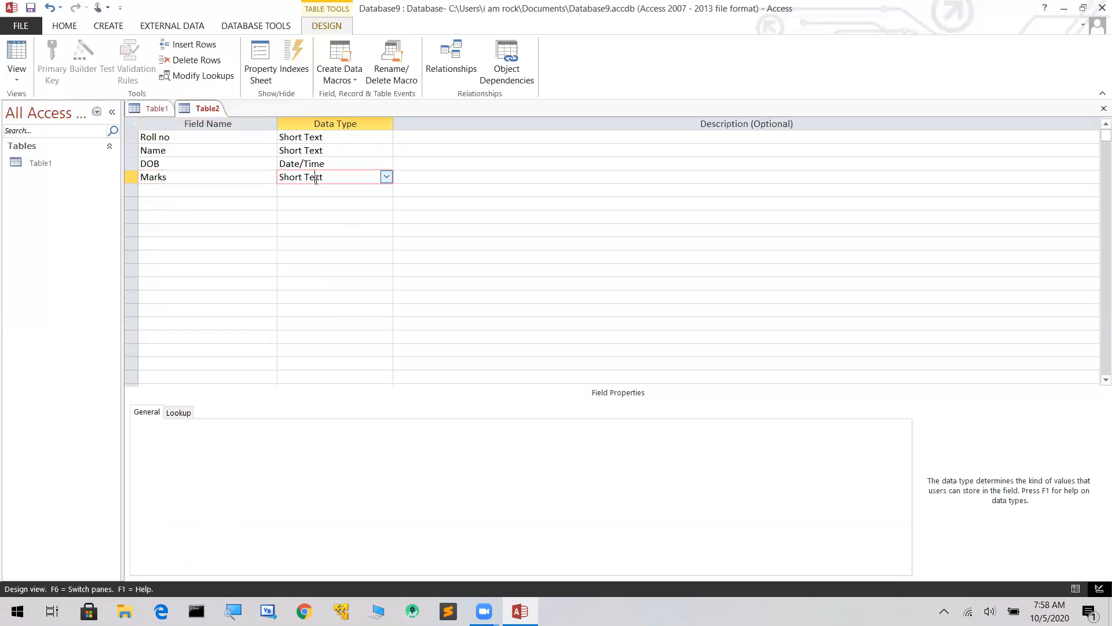
pyautogui.click(388, 178)
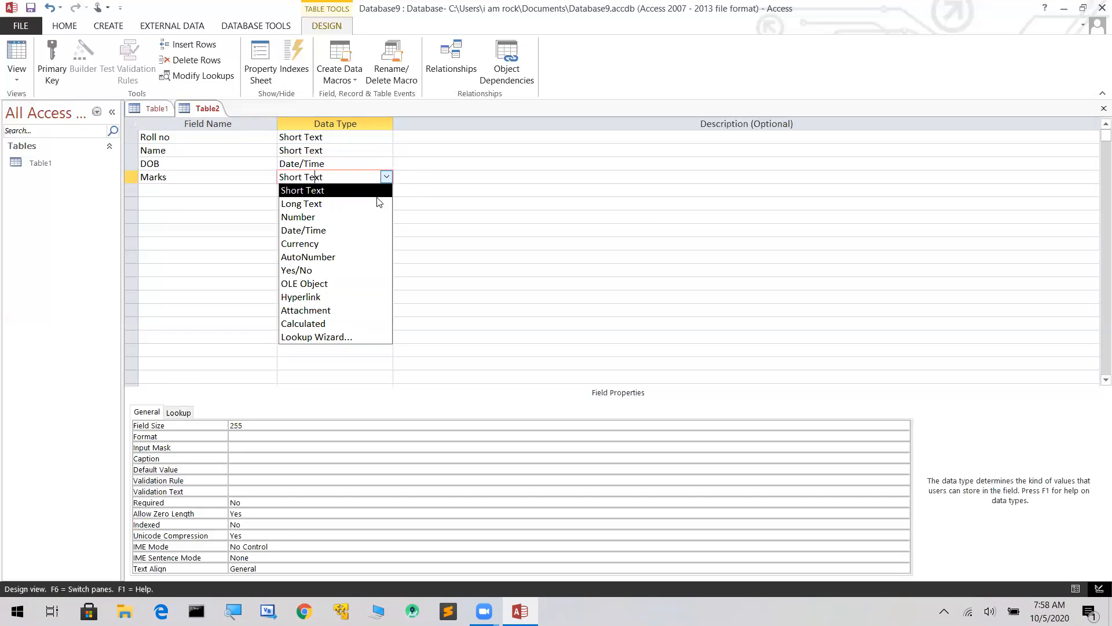
pyautogui.click(377, 217)
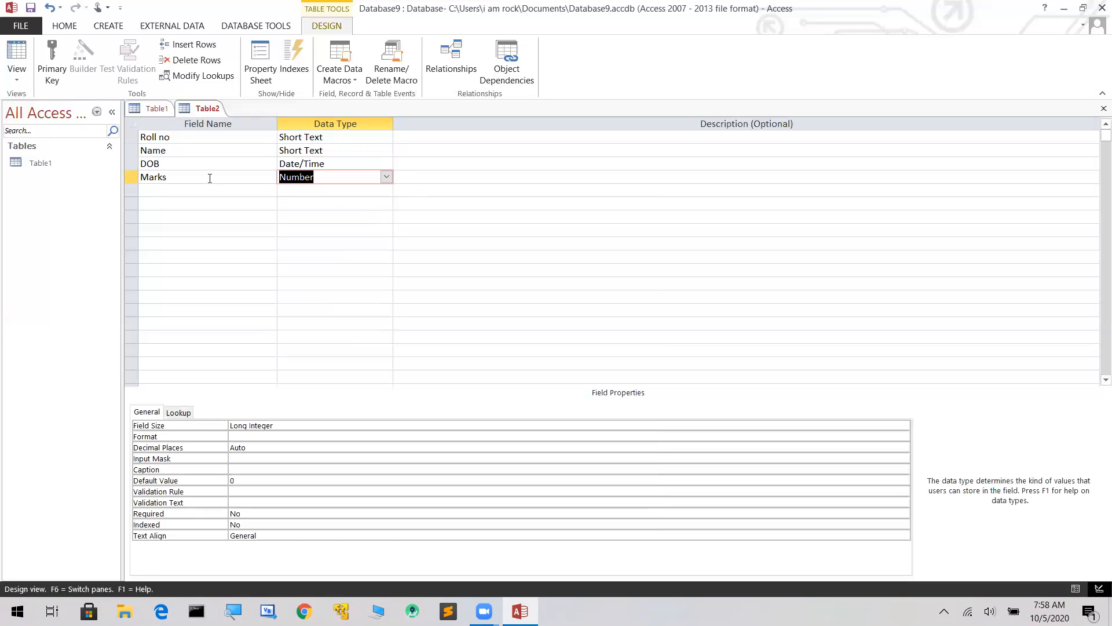
# Step: Add a fifth field named "Reward" and set its data type to Yes/No
pyautogui.click(148, 189)
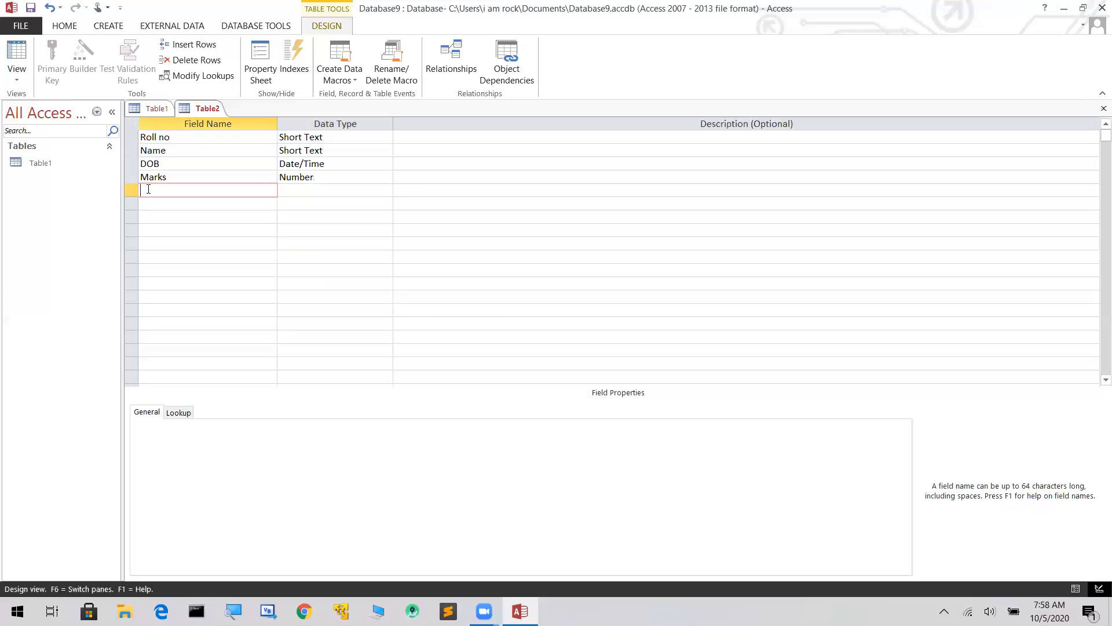
pyautogui.write('Reward')
pyautogui.click(334, 189)
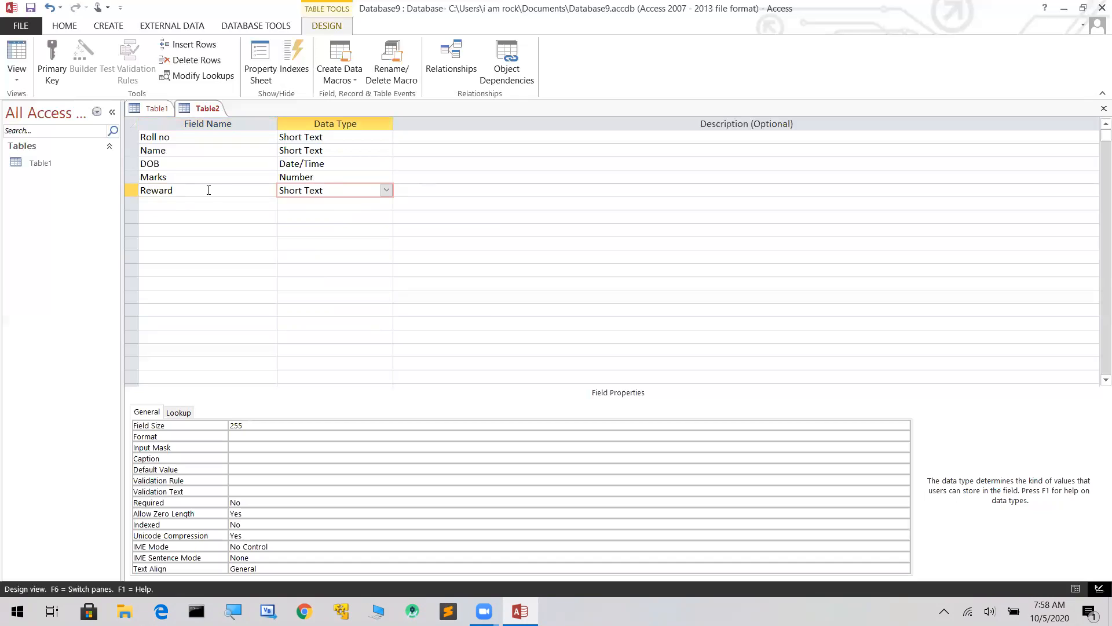
pyautogui.click(386, 191)
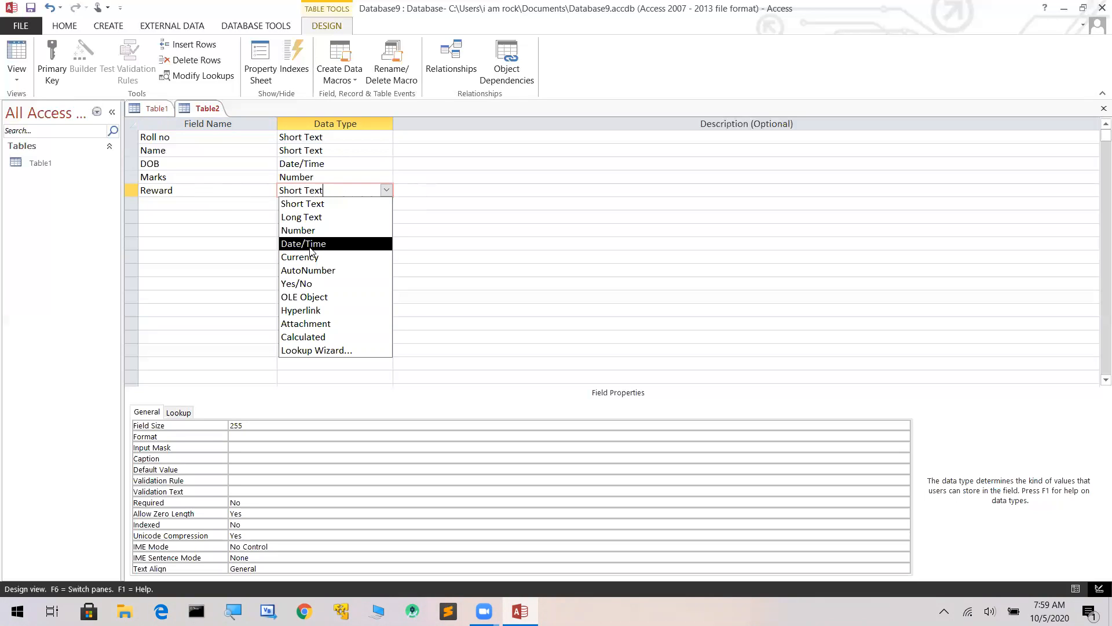
pyautogui.click(305, 284)
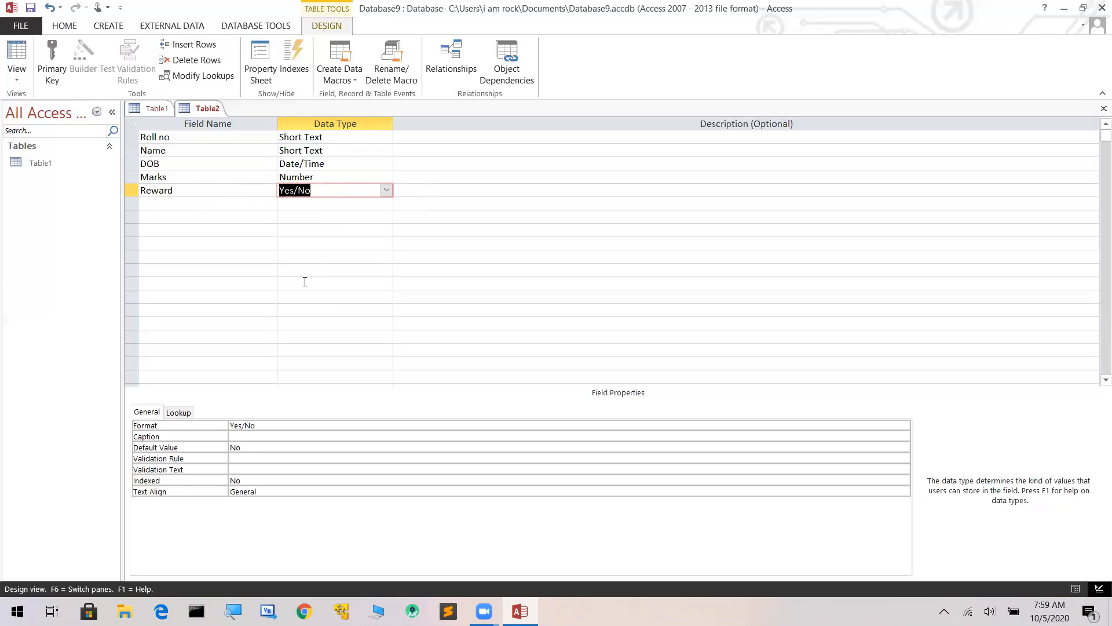
# Step: Add a sixth field named "Fees" and set its data type to Currency
pyautogui.click(158, 204)
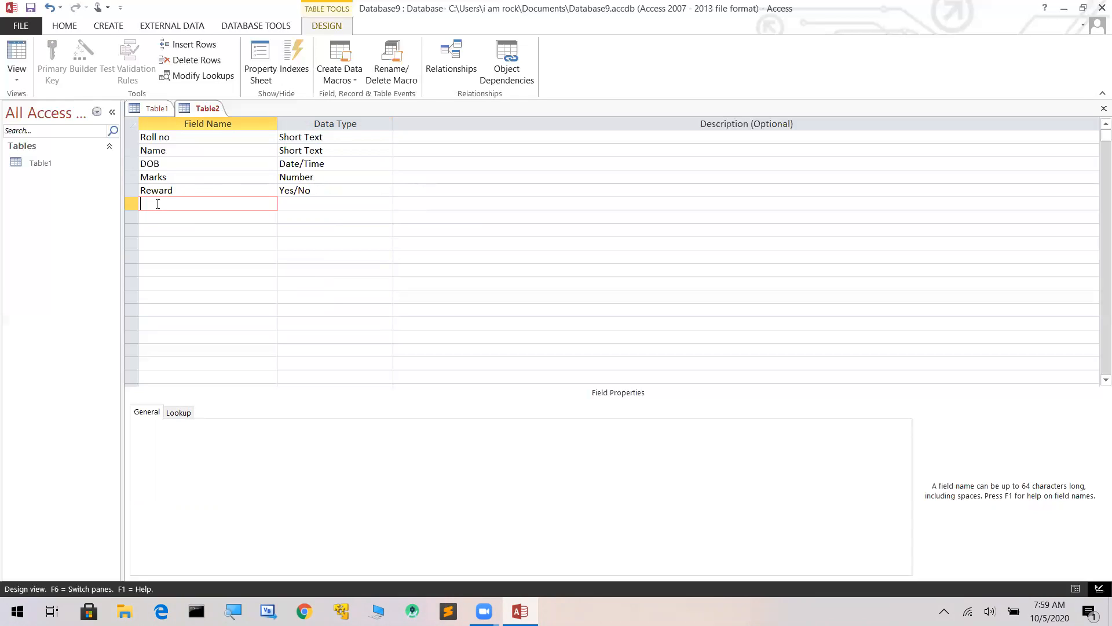
pyautogui.write('fees')
pyautogui.press('BackSpace')
pyautogui.write('F')
pyautogui.click(330, 206)
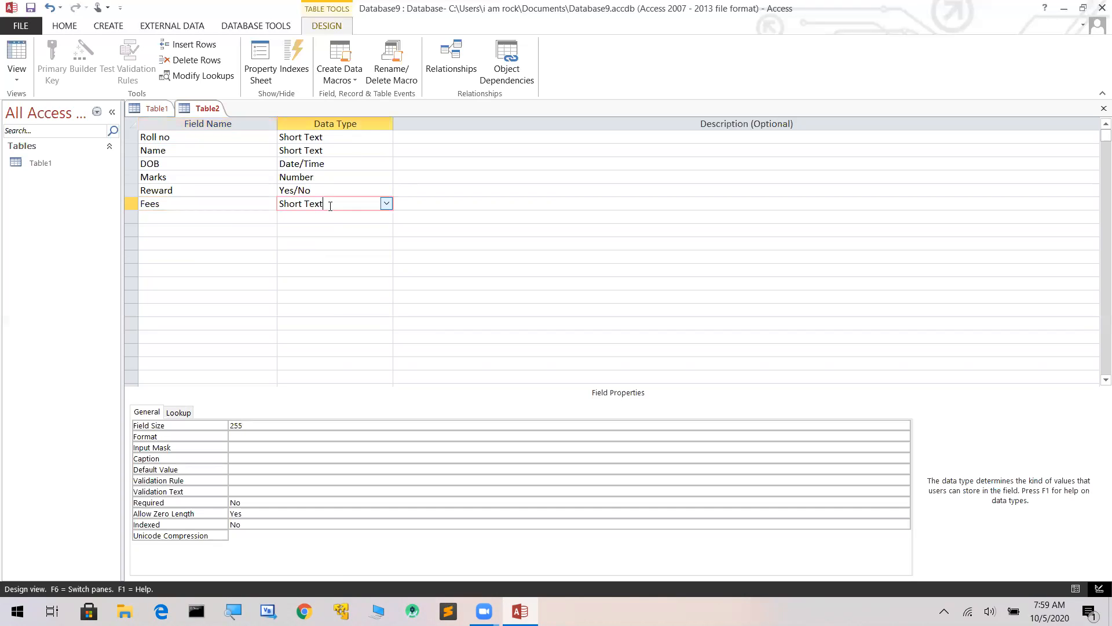
pyautogui.click(386, 204)
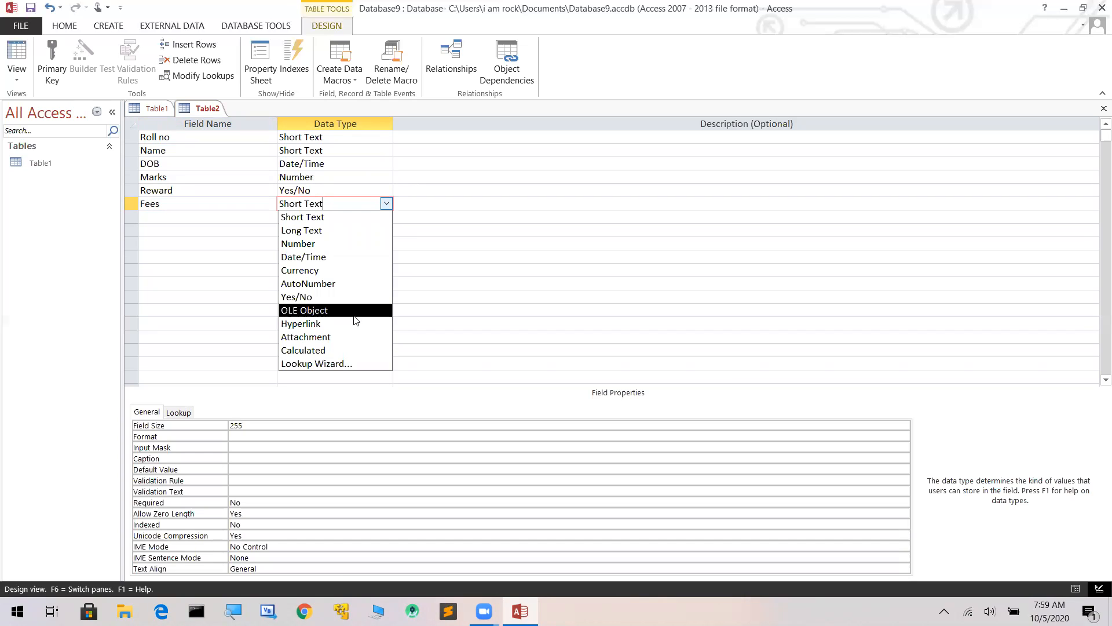
pyautogui.click(328, 272)
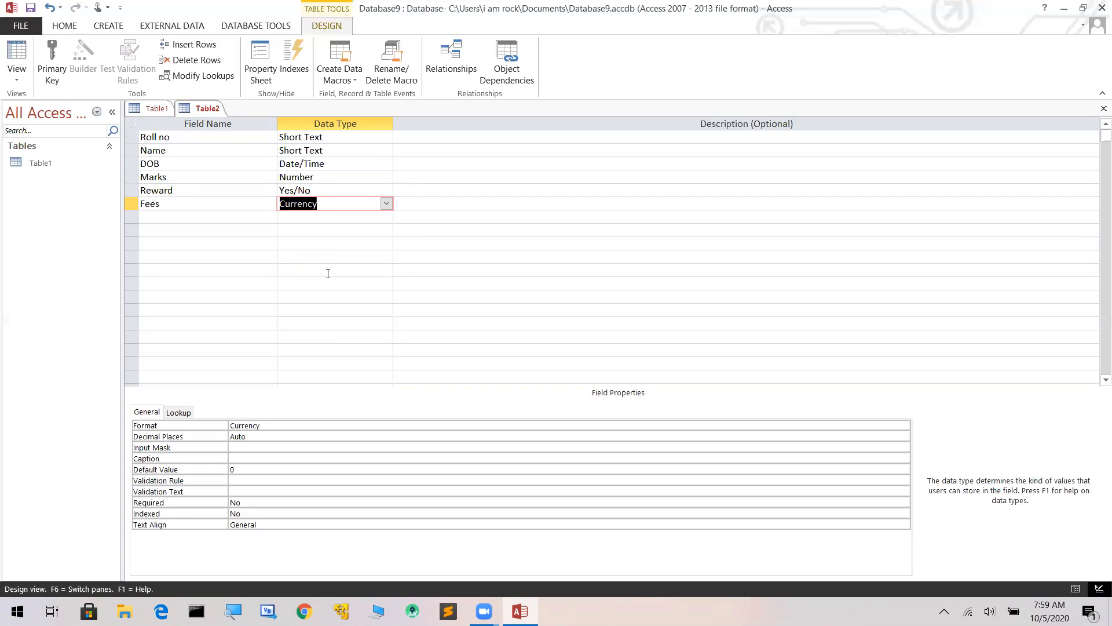
# Step: Add a seventh field named "E-mail" and set its data type to Hyperlink
pyautogui.click(148, 219)
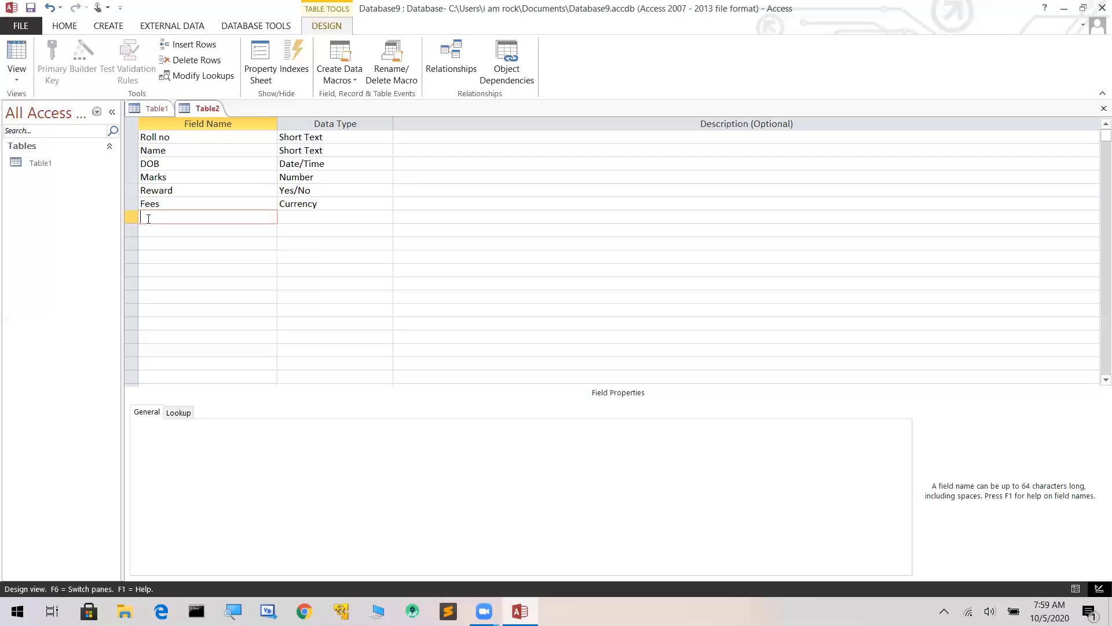
pyautogui.write('E-mail')
pyautogui.click(329, 220)
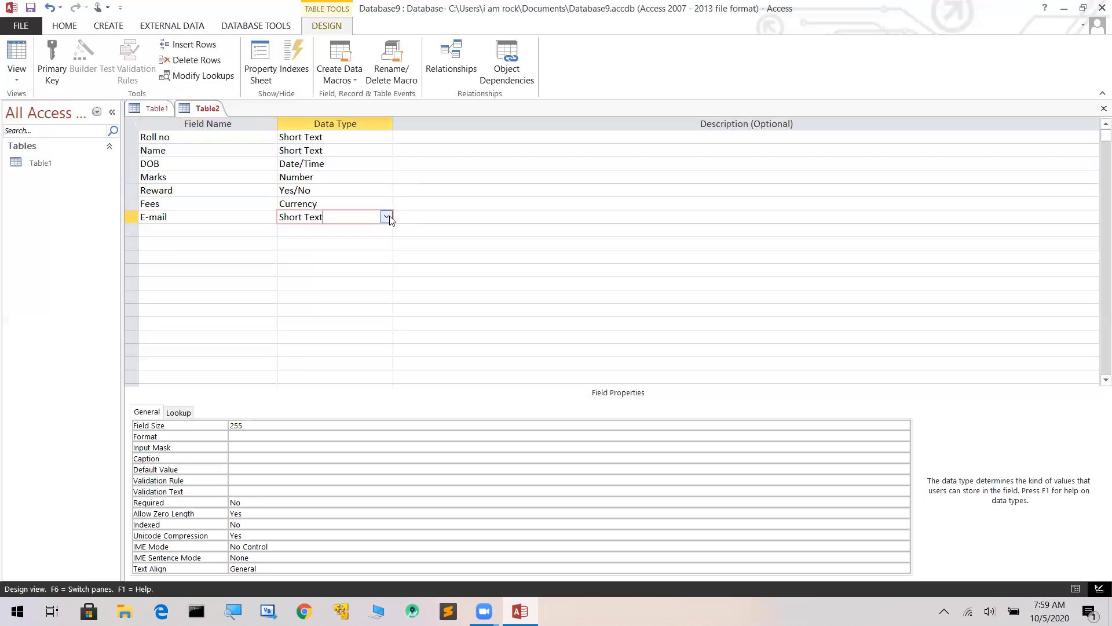
pyautogui.click(388, 219)
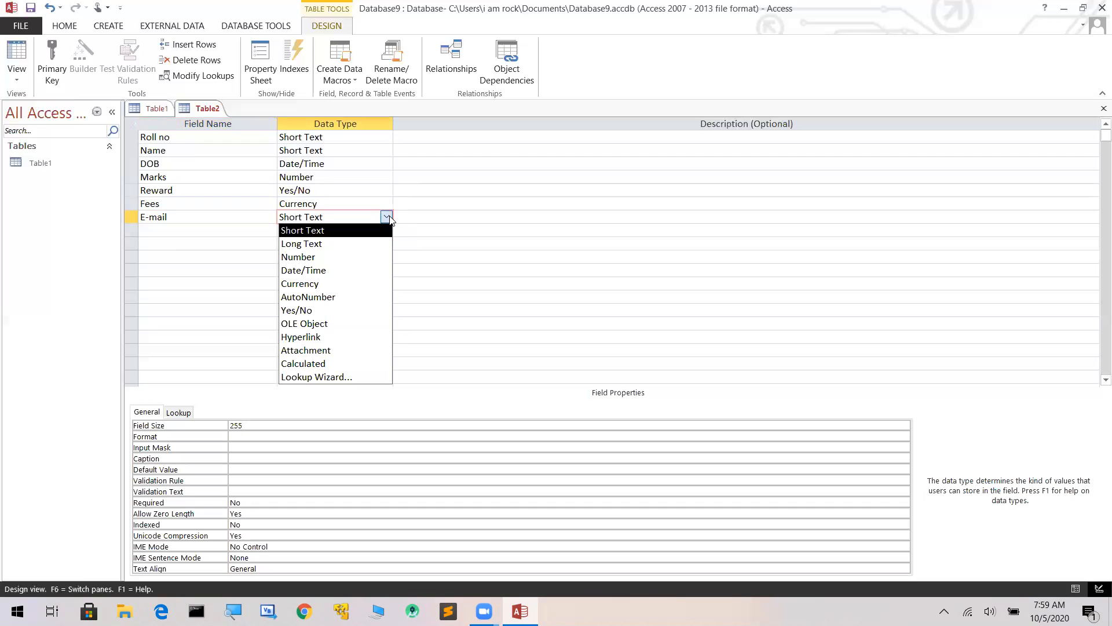
pyautogui.click(375, 337)
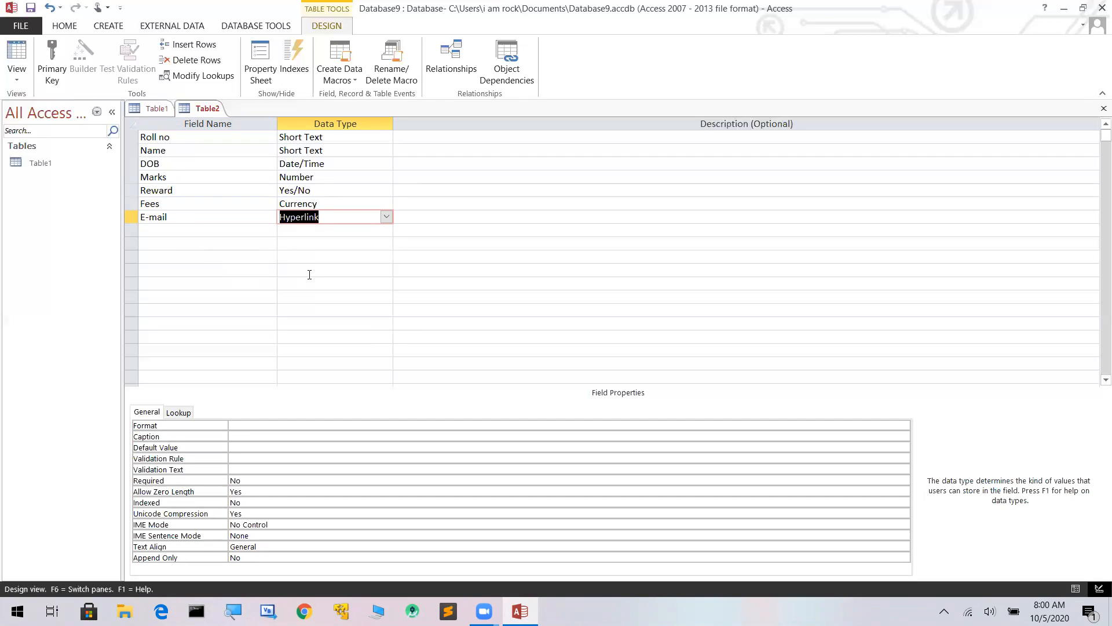
pyautogui.click(481, 244)
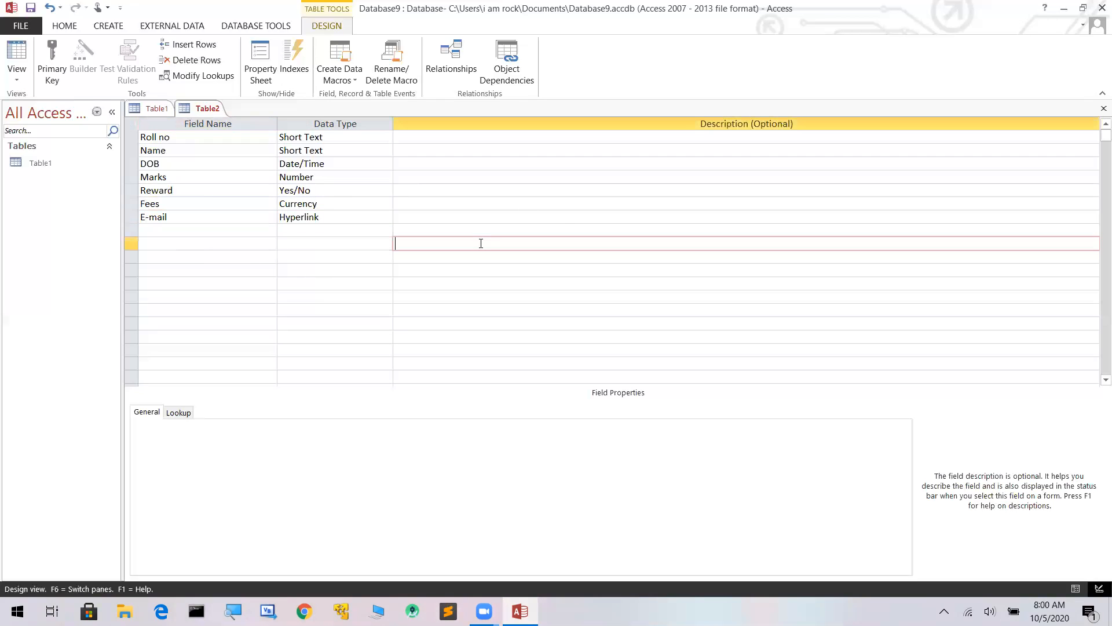
# Step: Examine the field properties of the Roll no and Name fields, including the field size
pyautogui.click(305, 138)
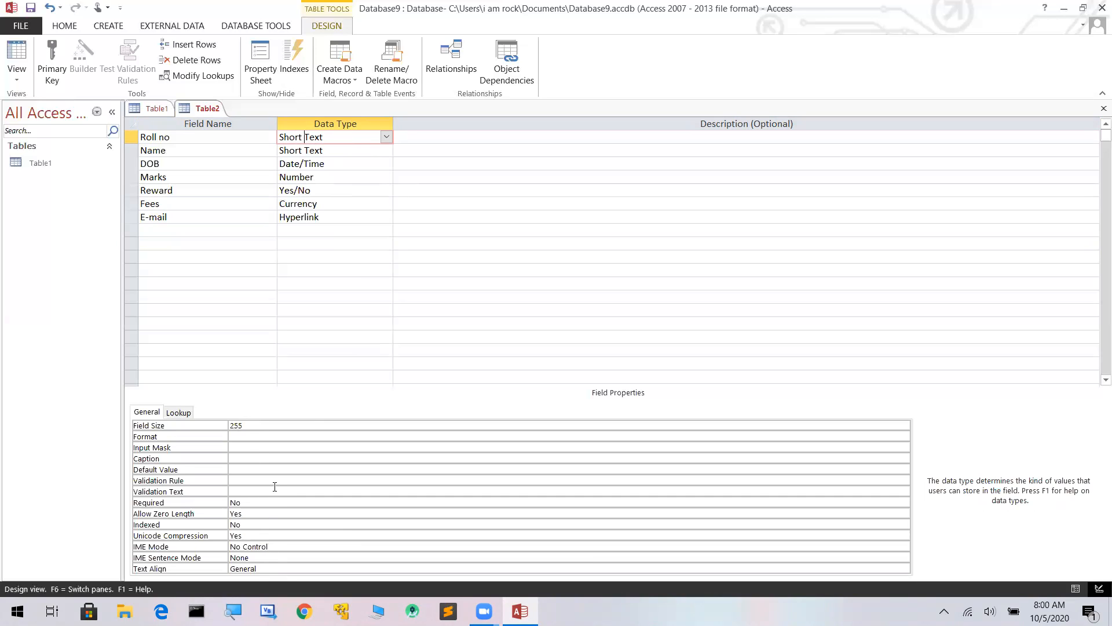
pyautogui.click(374, 150)
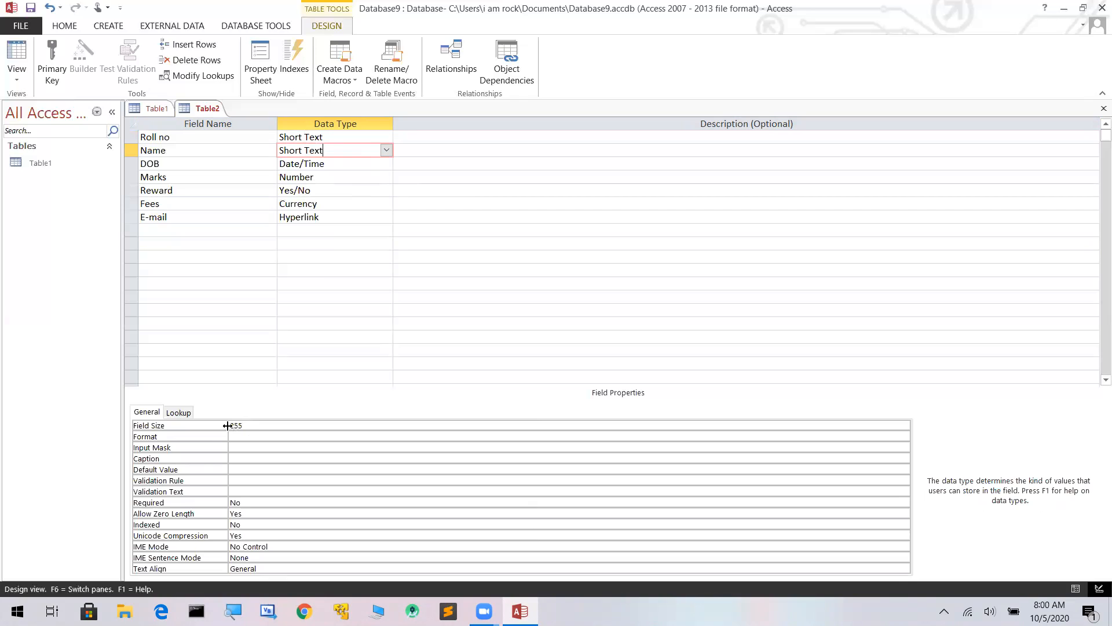
# Step: Check which predefined formats are offered for the Name field
pyautogui.click(263, 435)
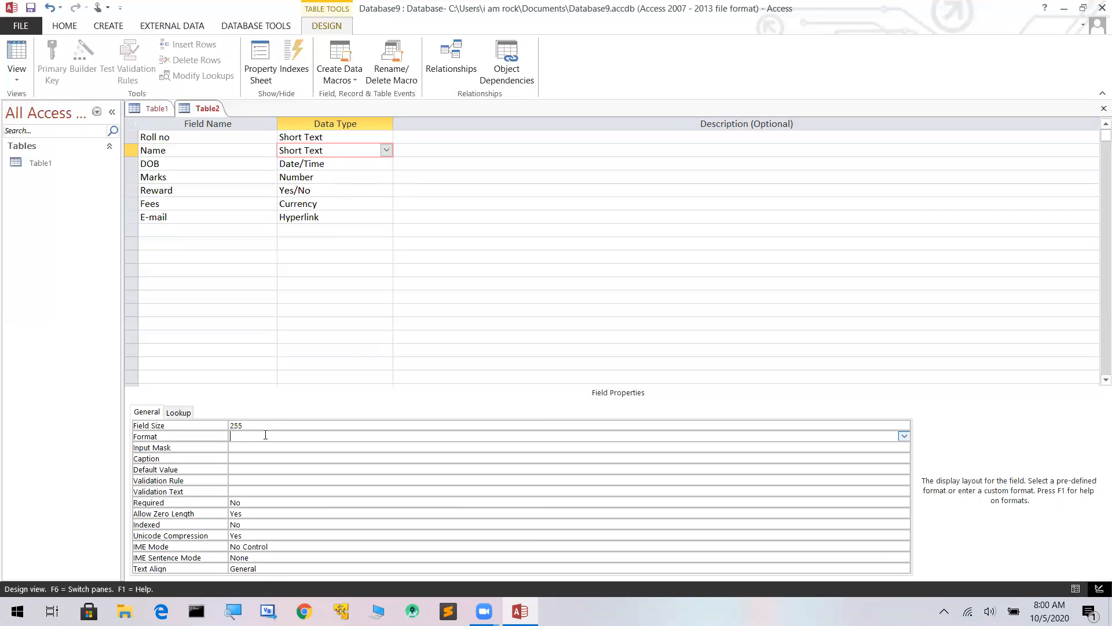
pyautogui.click(904, 437)
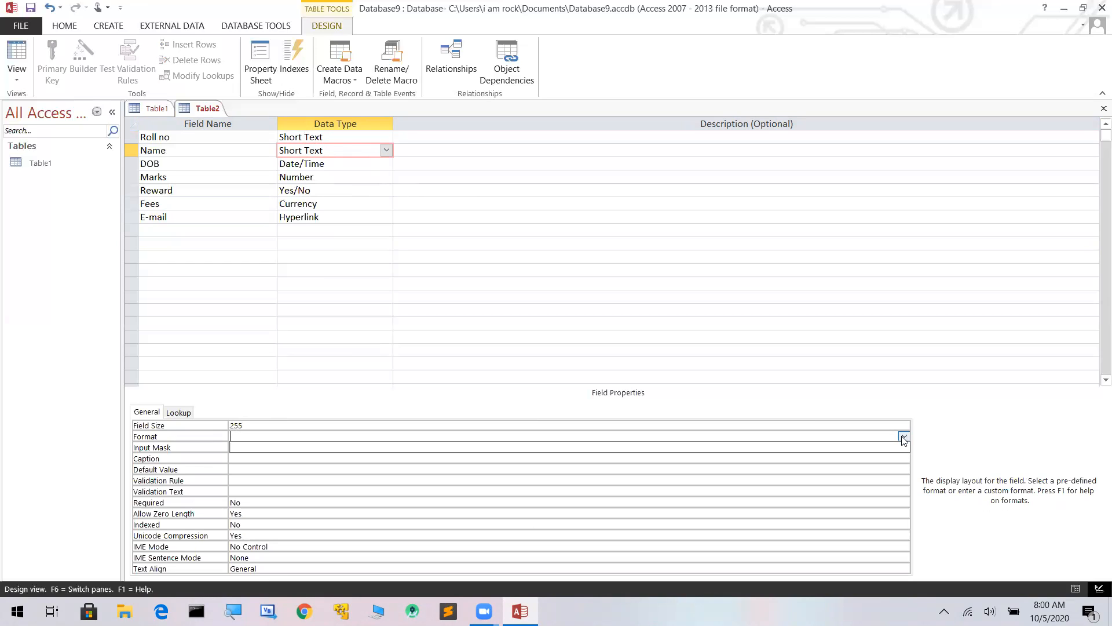
pyautogui.click(905, 437)
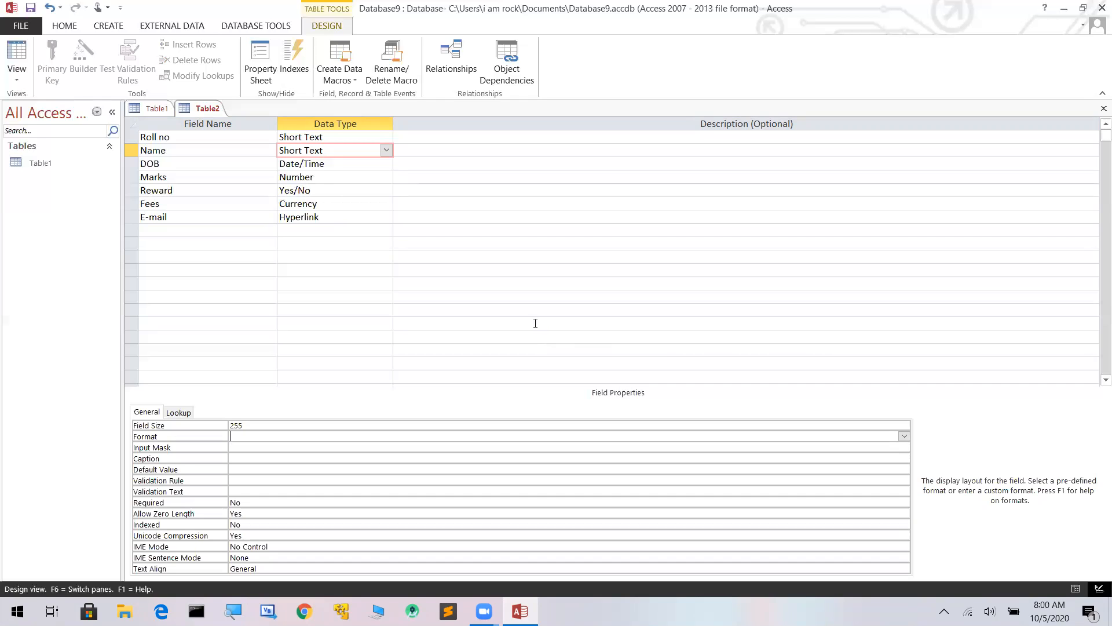
# Step: Set the DOB field's display format to General Date
pyautogui.click(367, 166)
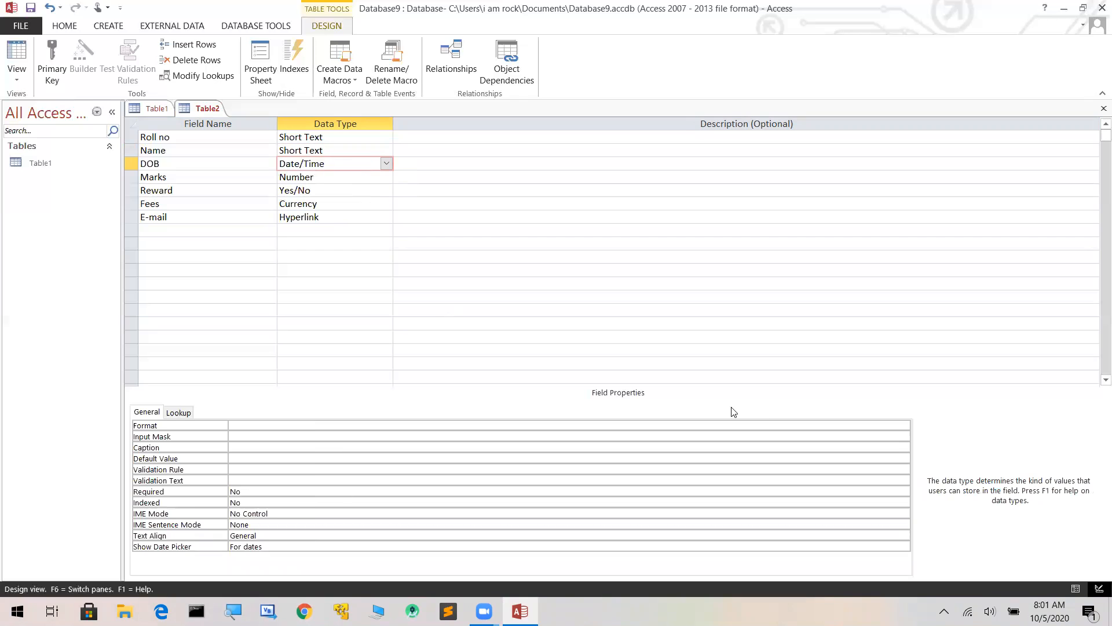
pyautogui.click(891, 426)
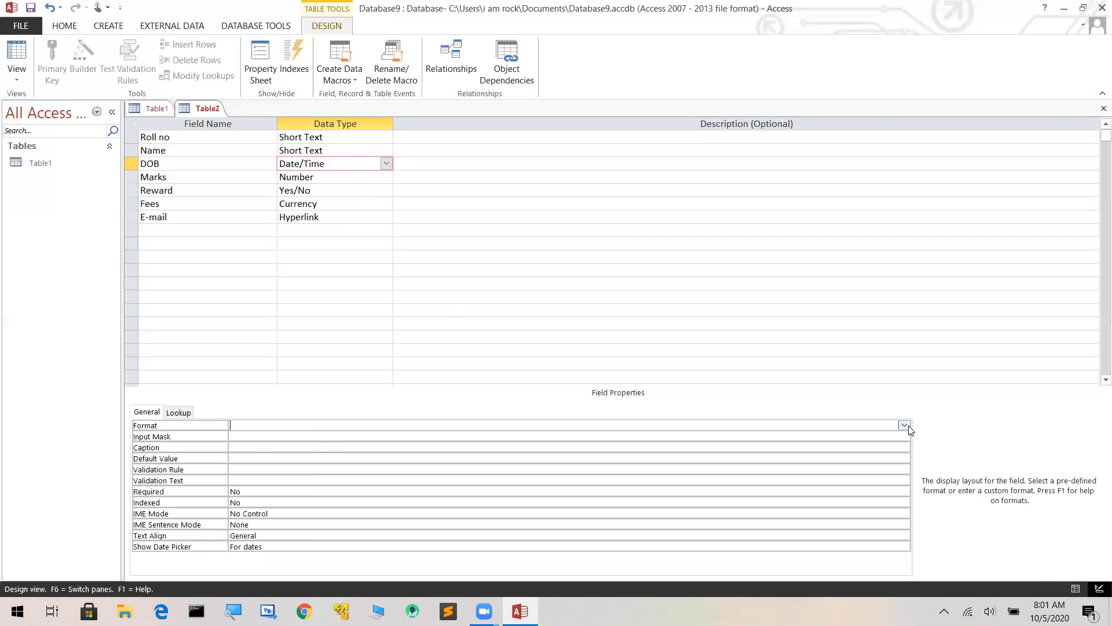
pyautogui.click(904, 426)
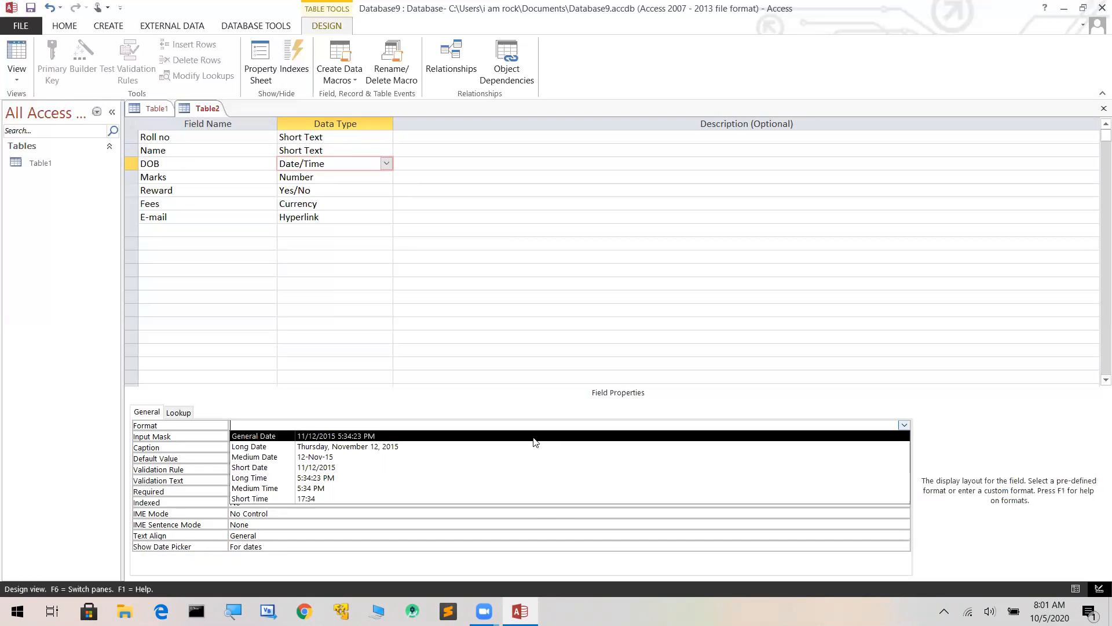
pyautogui.click(533, 437)
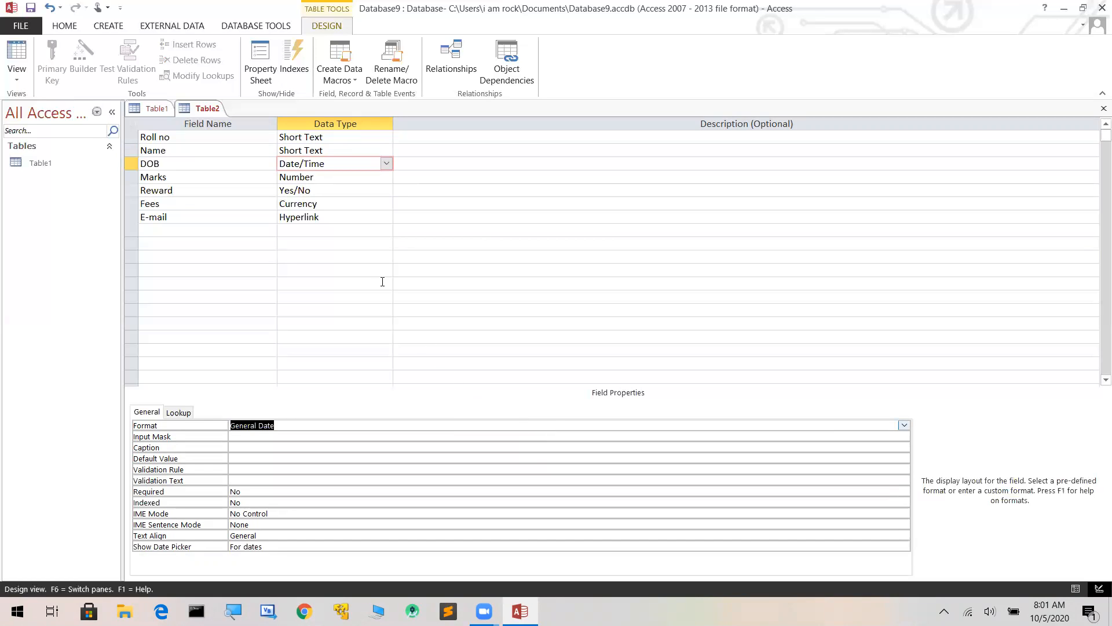
# Step: Set the Fees field's display format to General Number
pyautogui.click(337, 202)
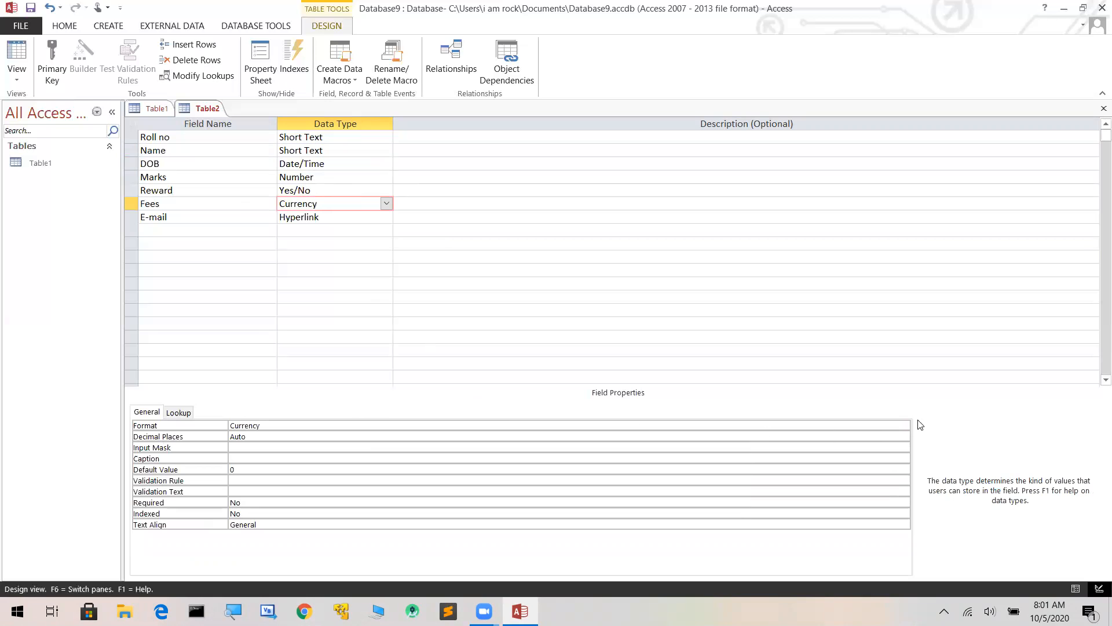
pyautogui.click(901, 426)
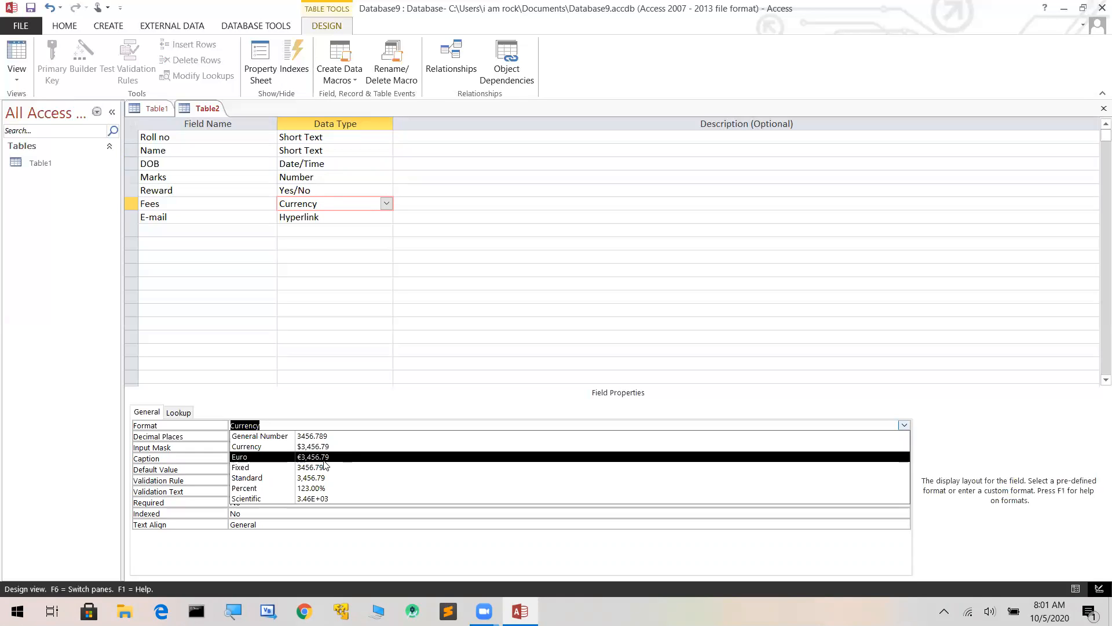
pyautogui.click(324, 438)
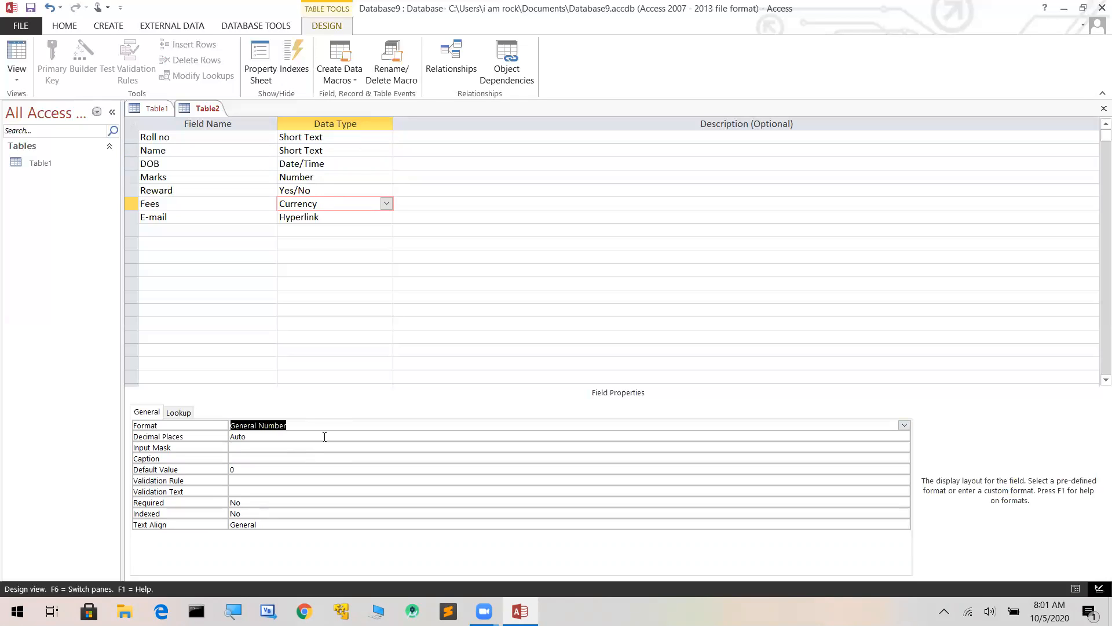
# Step: Review the Reward field's data type and format options, choosing Yes/No as its display format
pyautogui.click(332, 190)
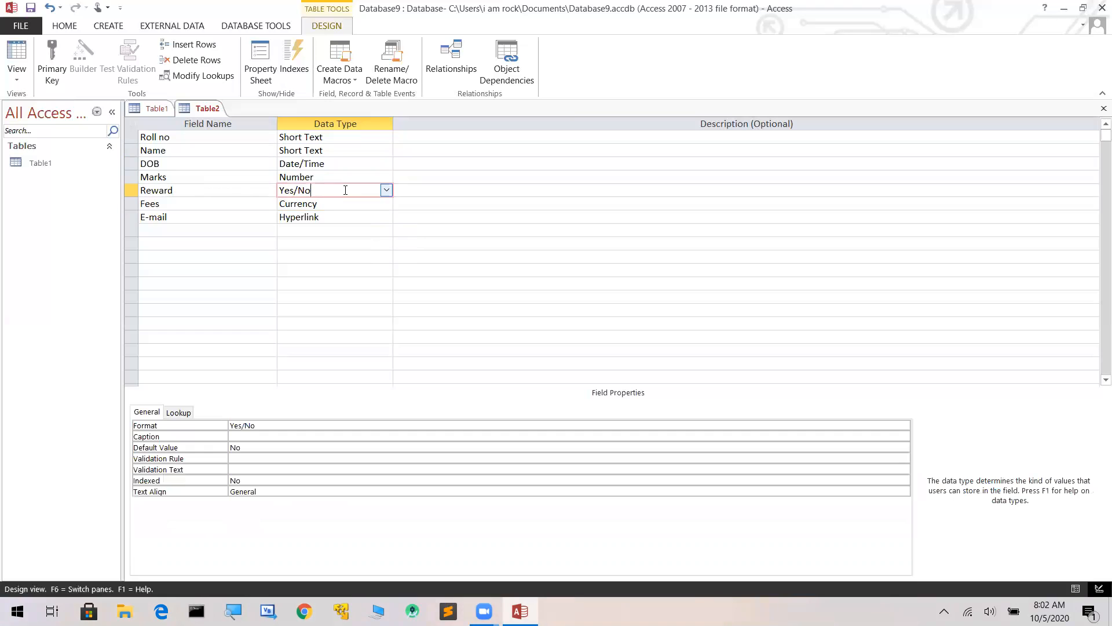
pyautogui.click(387, 191)
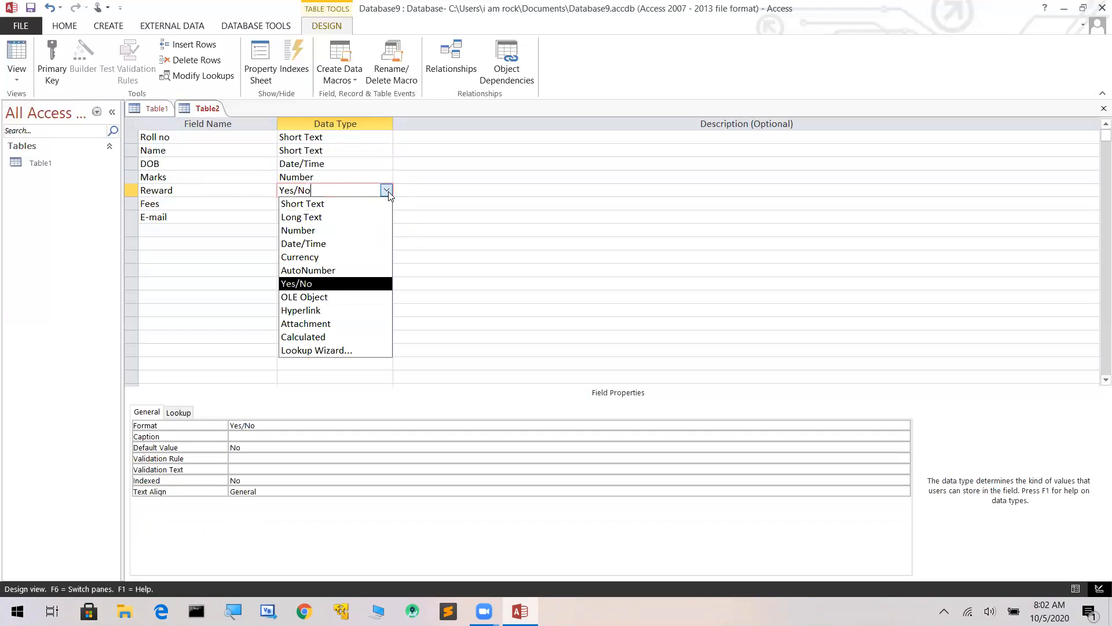
pyautogui.click(448, 197)
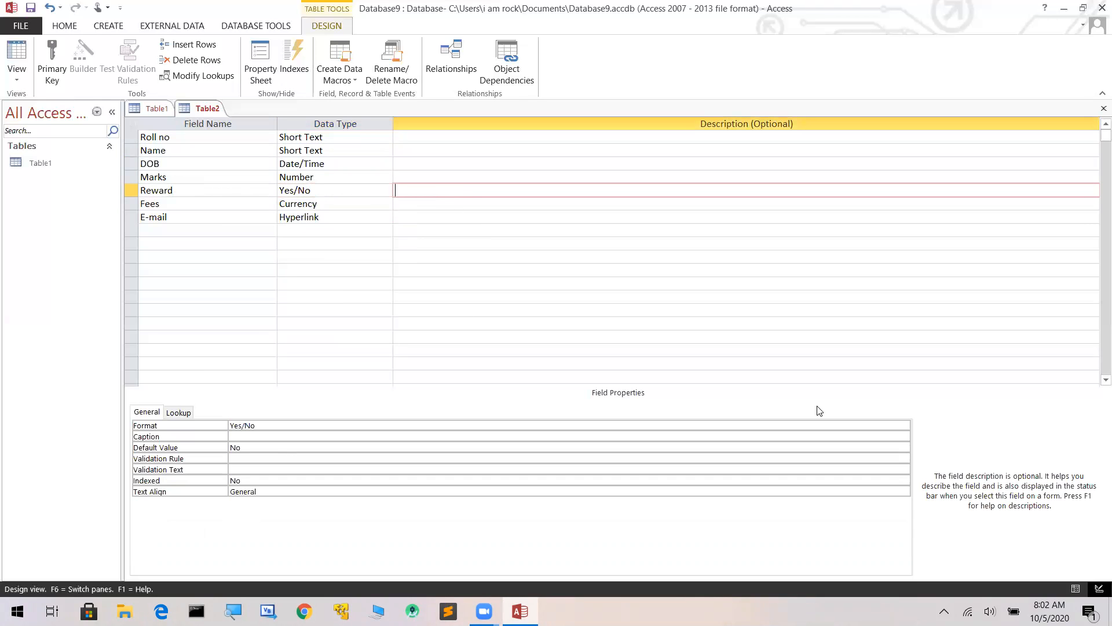
pyautogui.click(901, 427)
pyautogui.click(904, 427)
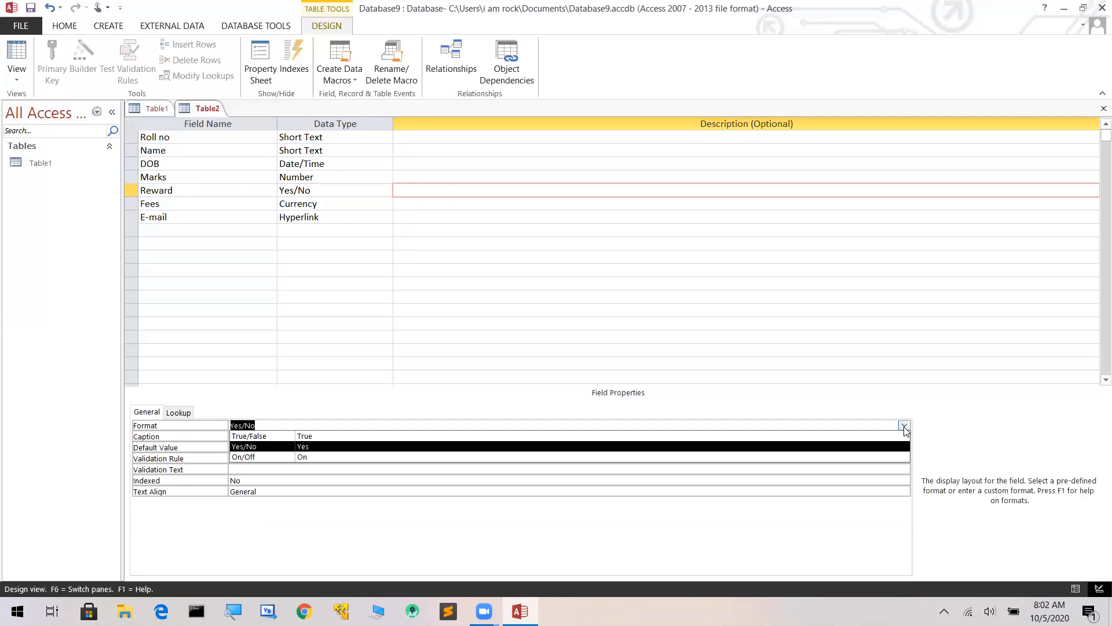
pyautogui.click(316, 447)
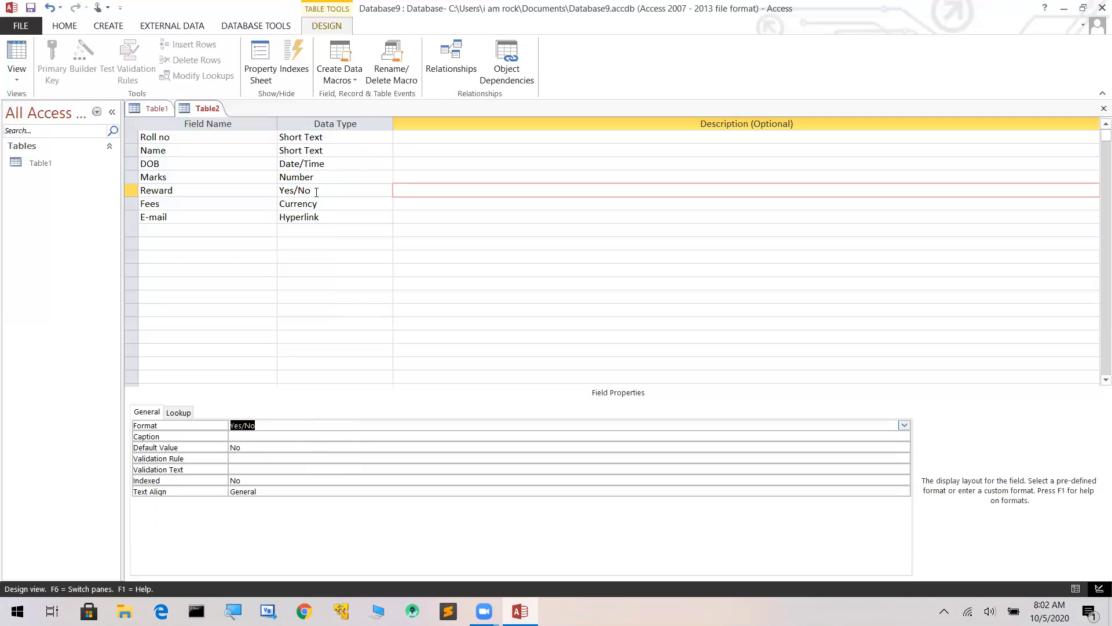
# Step: Set the DOB field's display format to Short Date
pyautogui.press('F6')
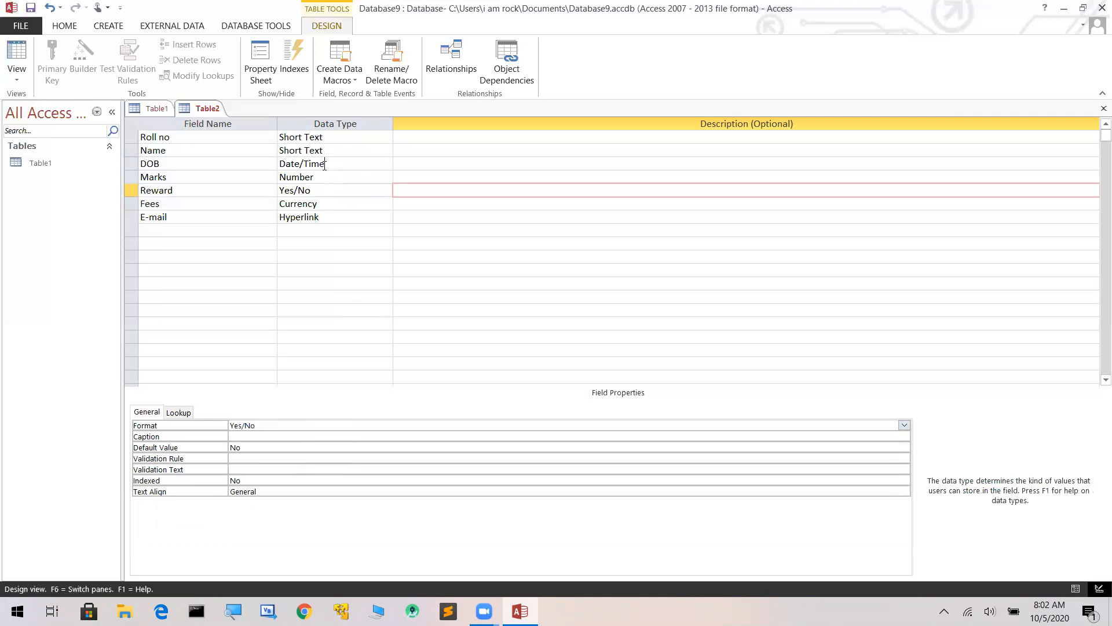
pyautogui.click(325, 164)
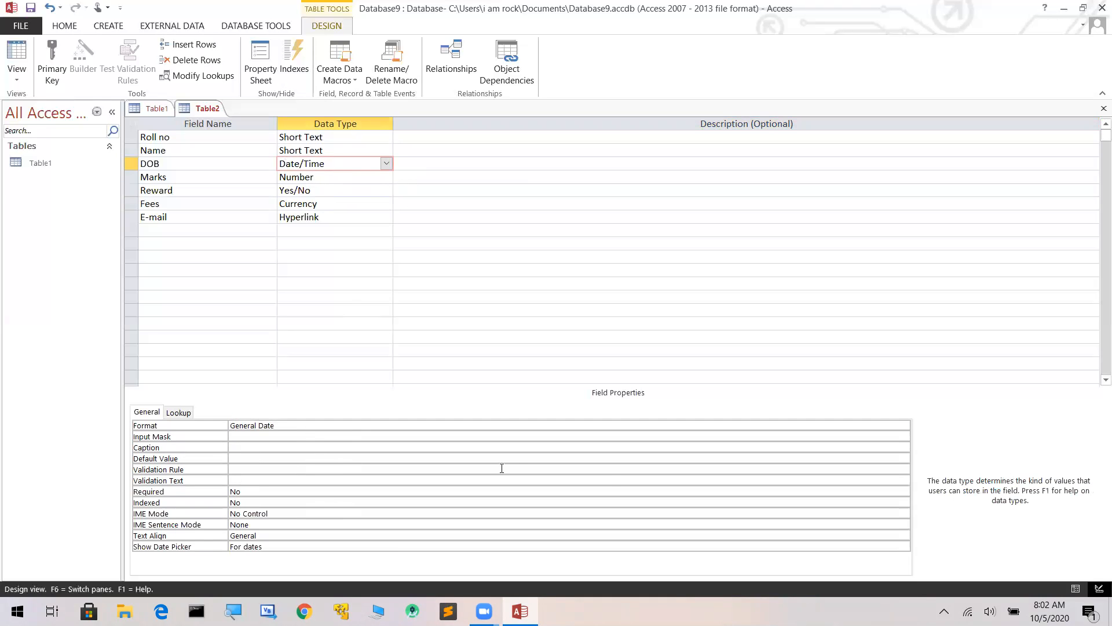
pyautogui.click(904, 426)
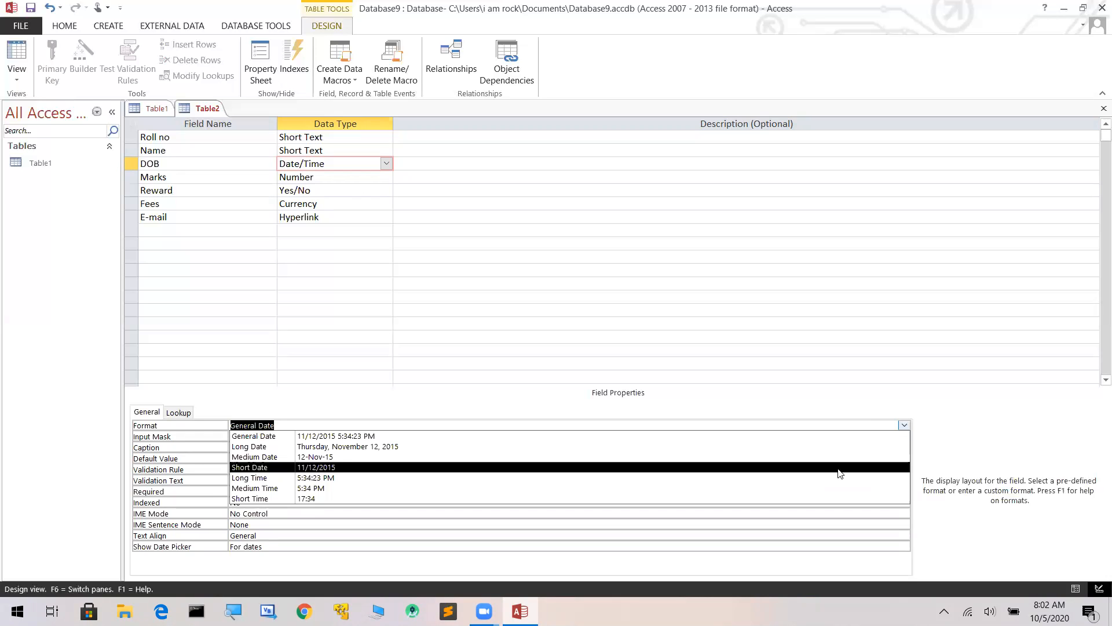
pyautogui.click(840, 473)
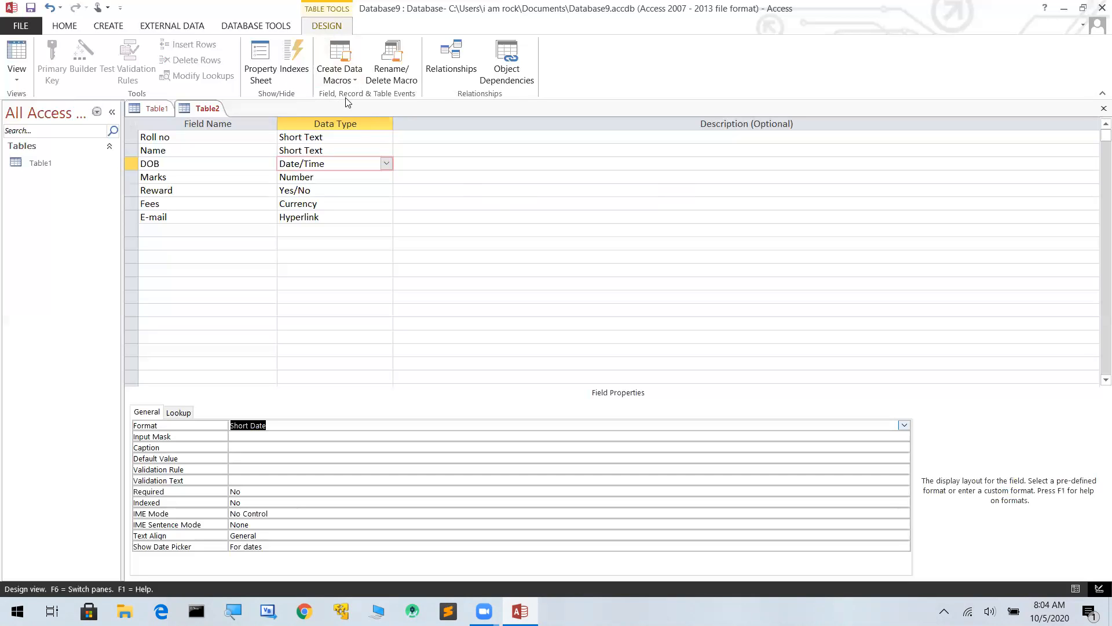
# Step: Switch the table to Datasheet View, saving it as "class 8" and letting a primary key be created
pyautogui.click(17, 80)
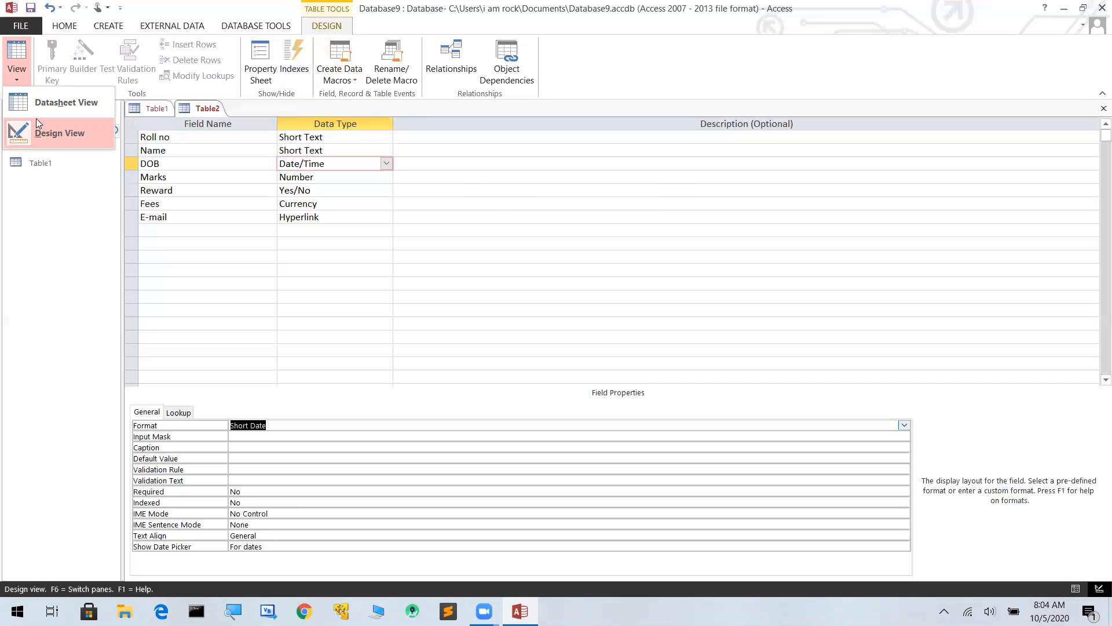
pyautogui.click(50, 105)
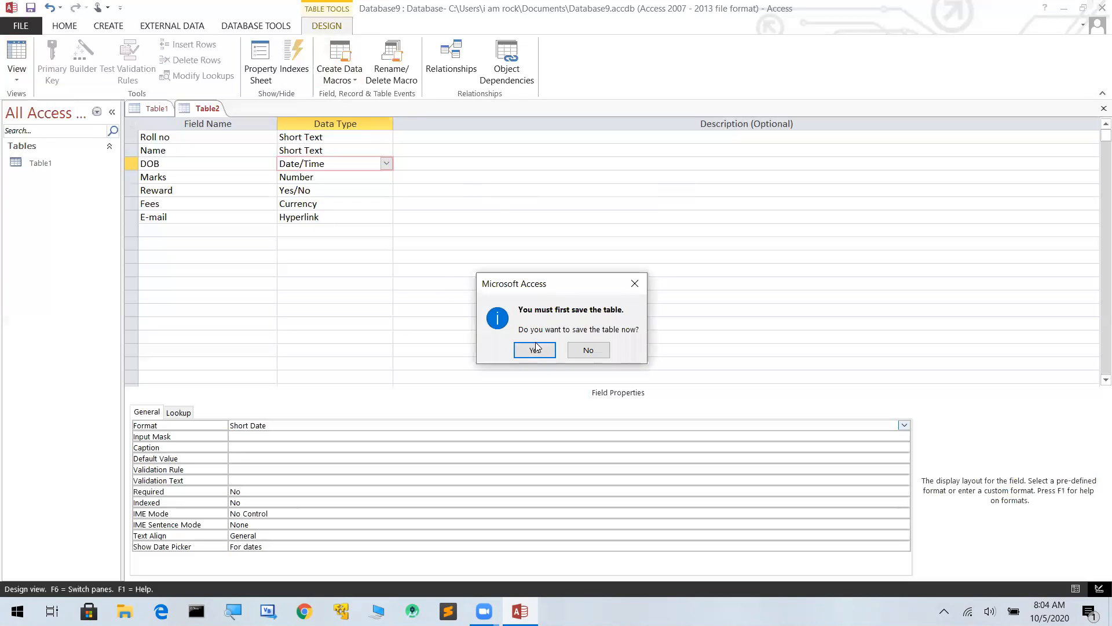
pyautogui.click(535, 349)
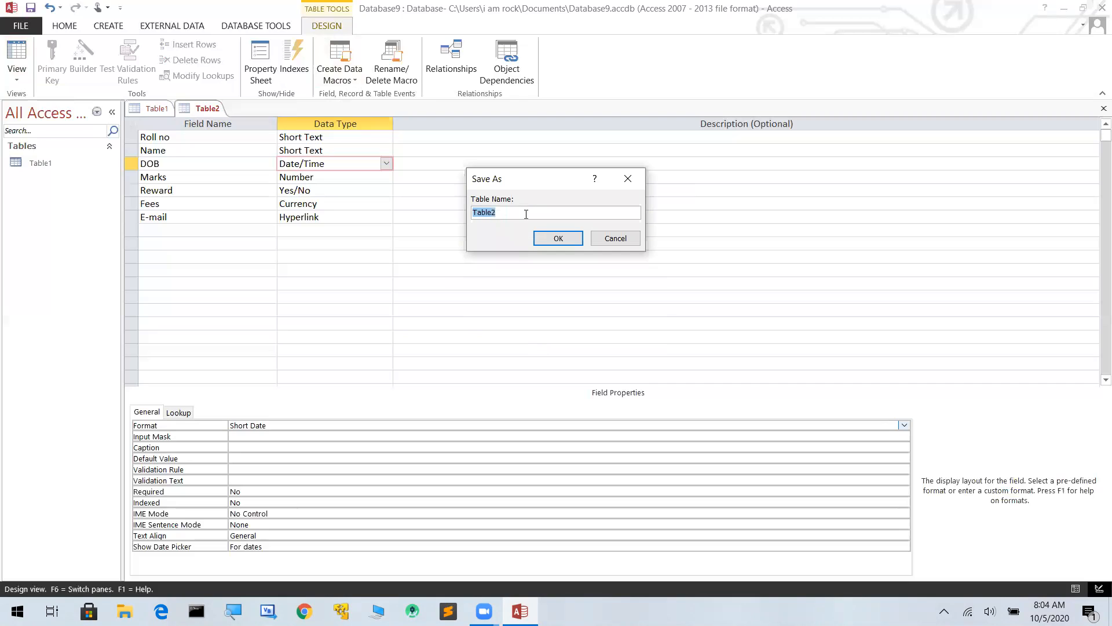
pyautogui.press('BackSpace')
pyautogui.write('class 8')
pyautogui.click(565, 240)
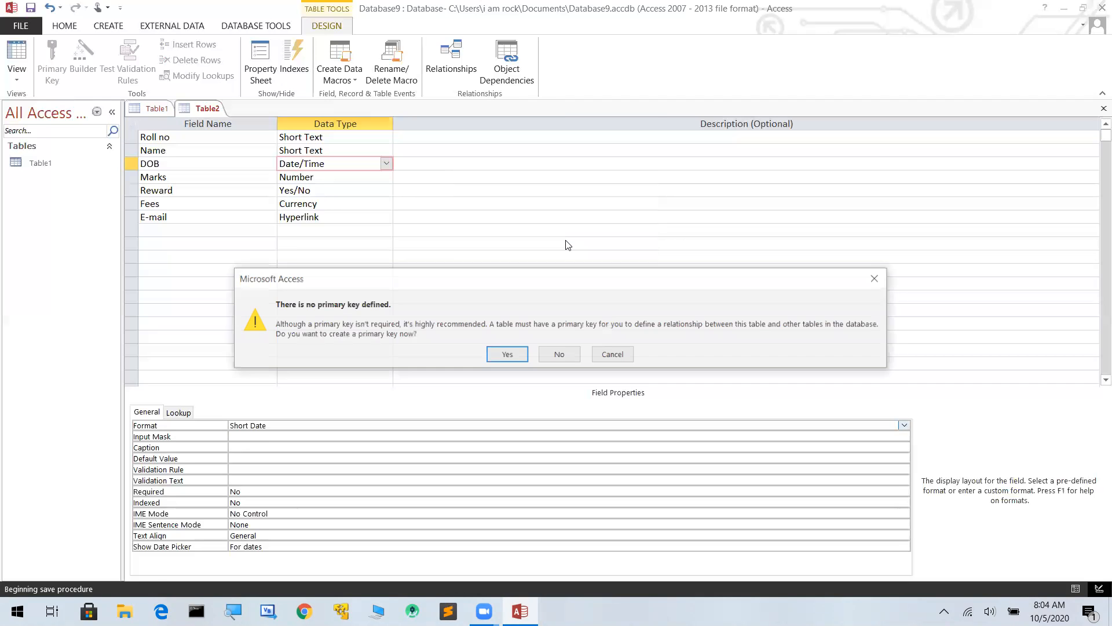
pyautogui.click(507, 354)
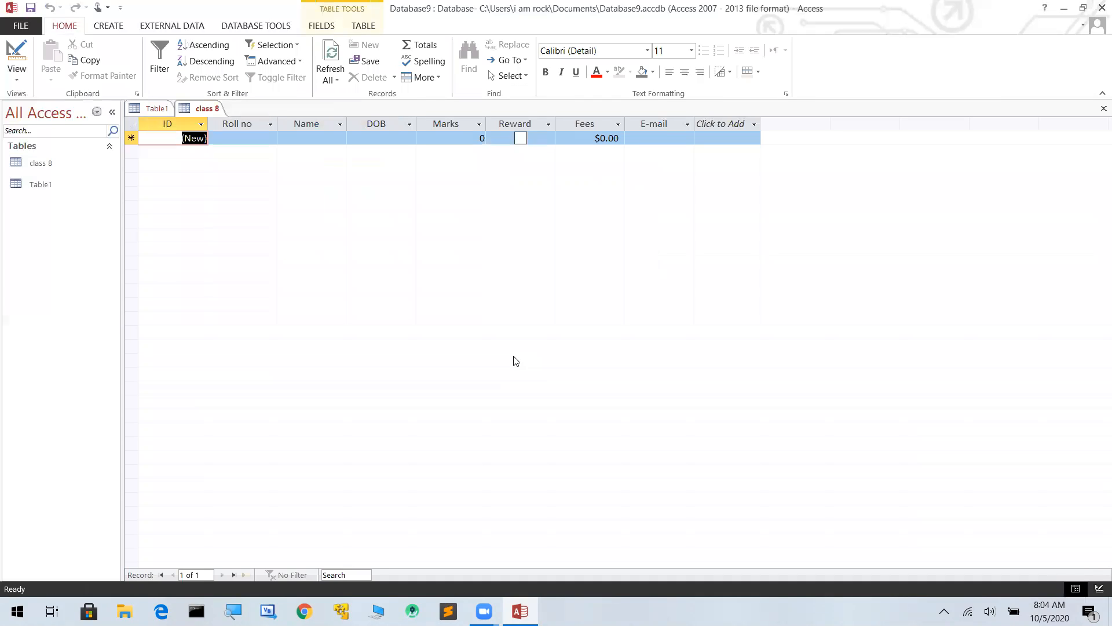